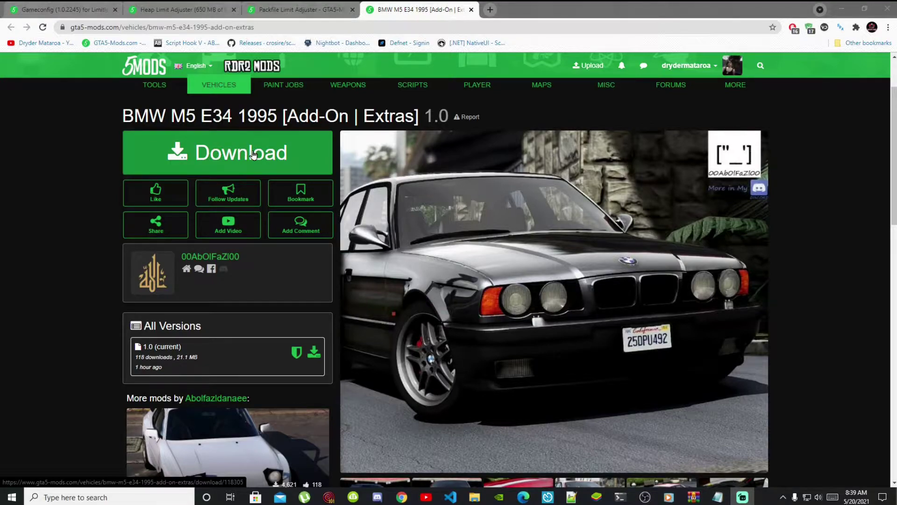
# Browse the Packfile Limit Adjuster, Heap Limit Adjuster, Gameconfig and BMW M5 E34 1995 mod pages.
pyautogui.click(300, 7)
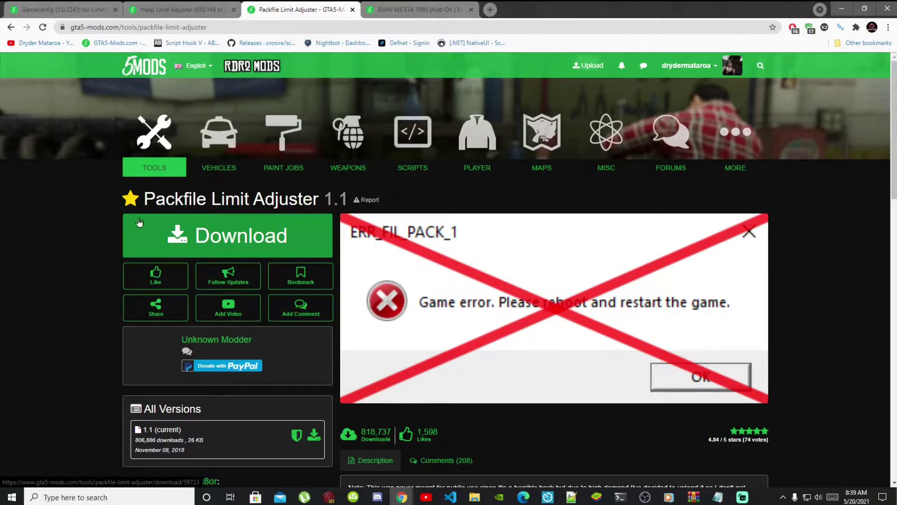
pyautogui.click(173, 8)
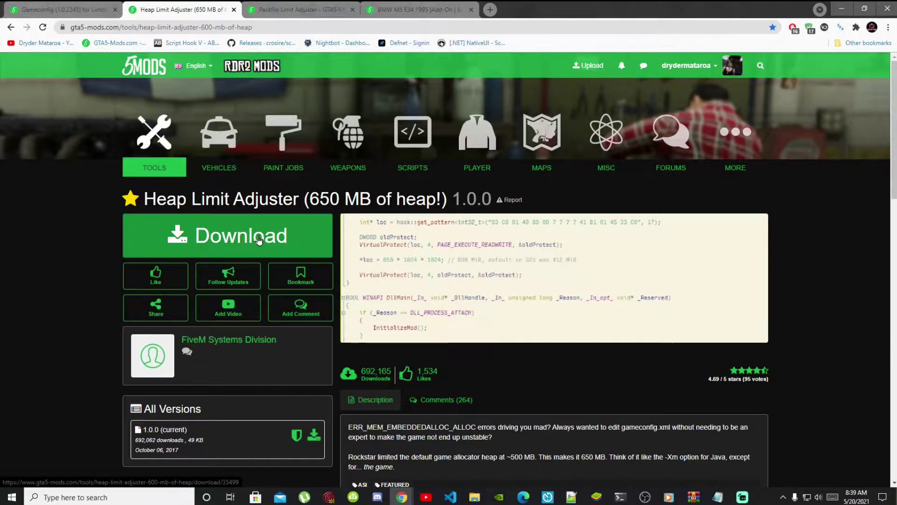
pyautogui.click(46, 9)
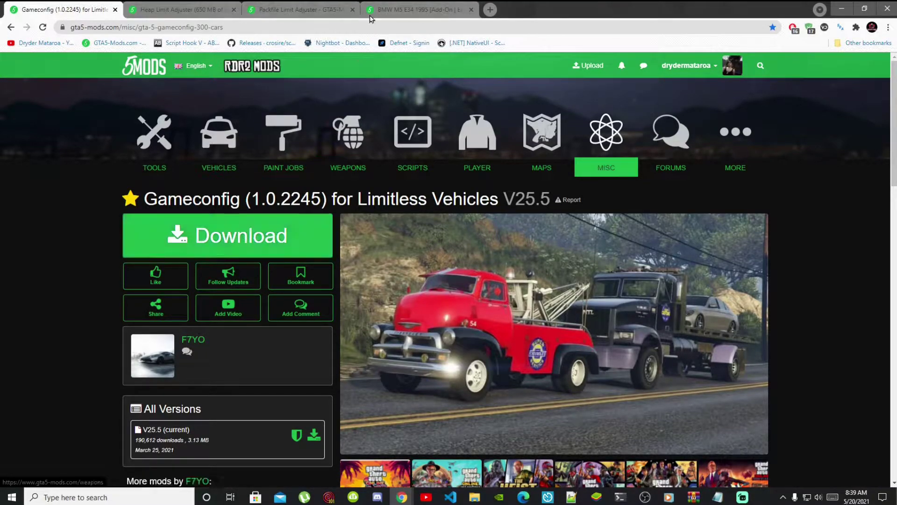
pyautogui.click(413, 10)
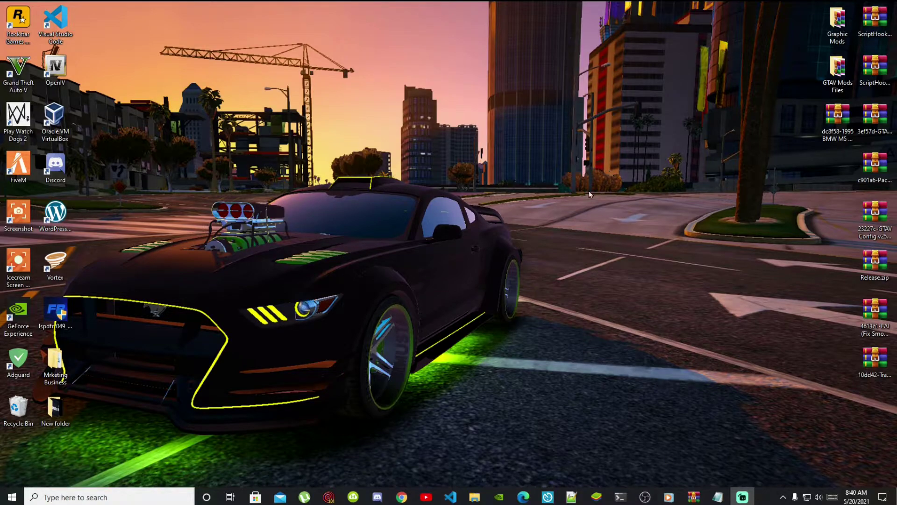
# Open the Grand Theft Auto V shortcut's file location and look over its 42 game files.
pyautogui.rightClick(25, 74)
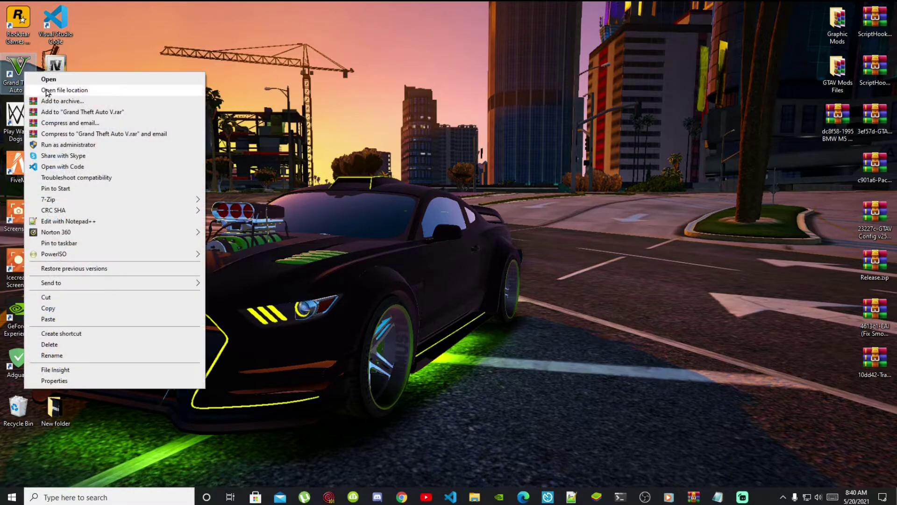
pyautogui.click(47, 91)
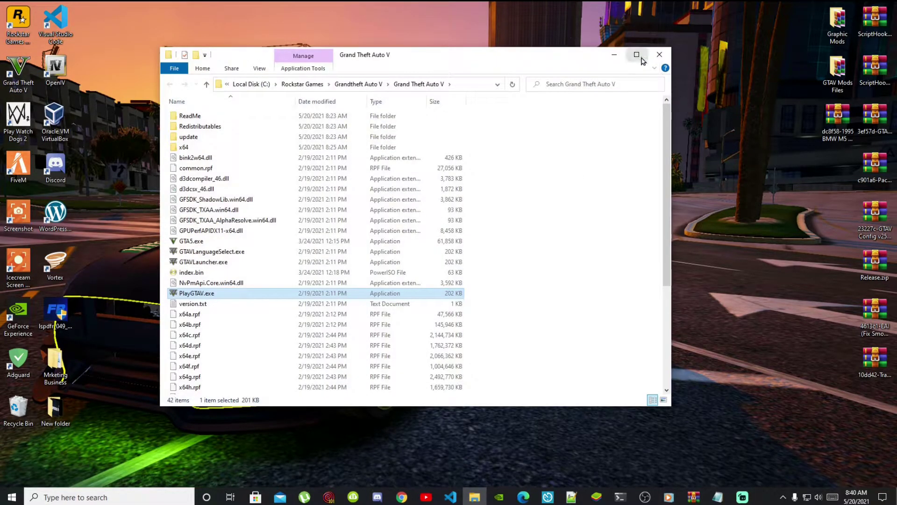
pyautogui.click(637, 55)
pyautogui.click(343, 213)
pyautogui.scroll(-1, 439, 231)
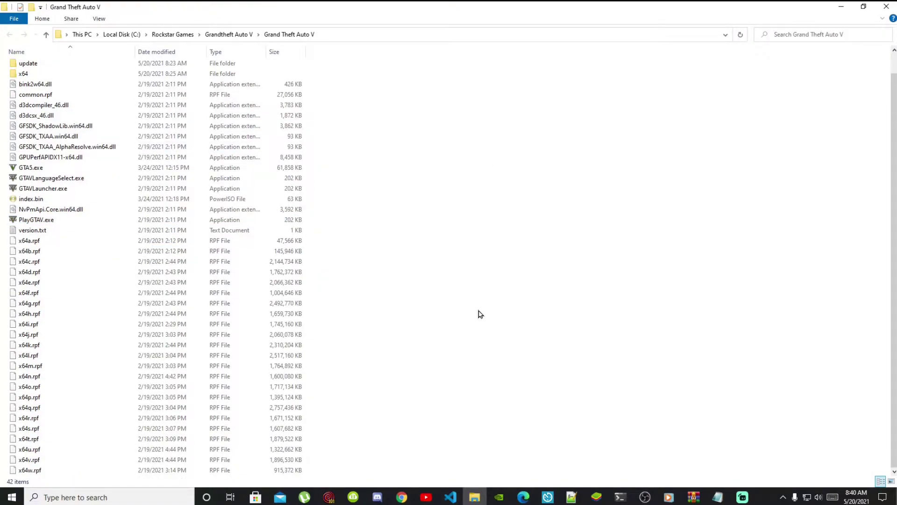
pyautogui.scroll(1, 472, 381)
pyautogui.scroll(-1, 280, 220)
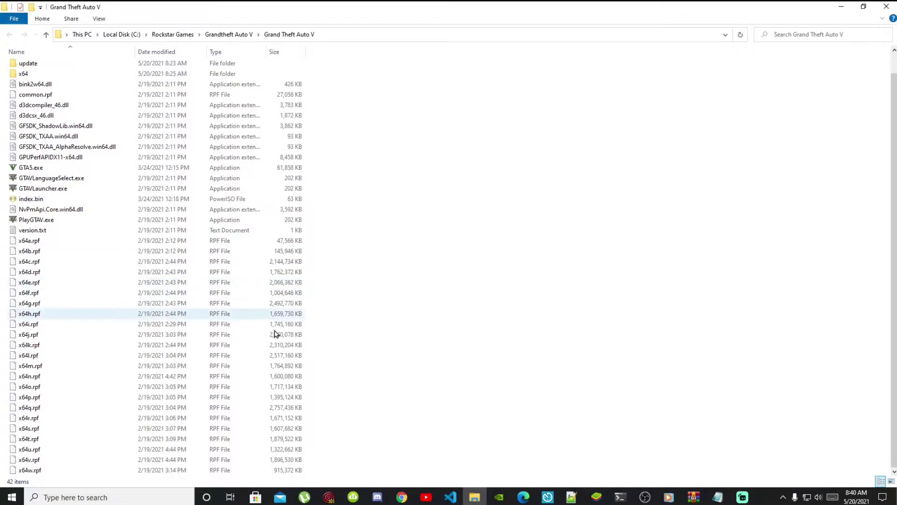
pyautogui.scroll(1, 391, 317)
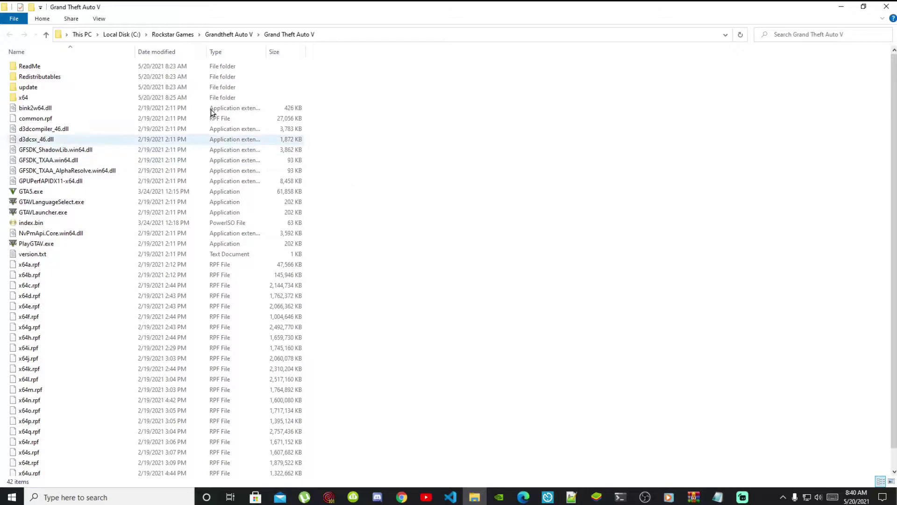
pyautogui.click(864, 6)
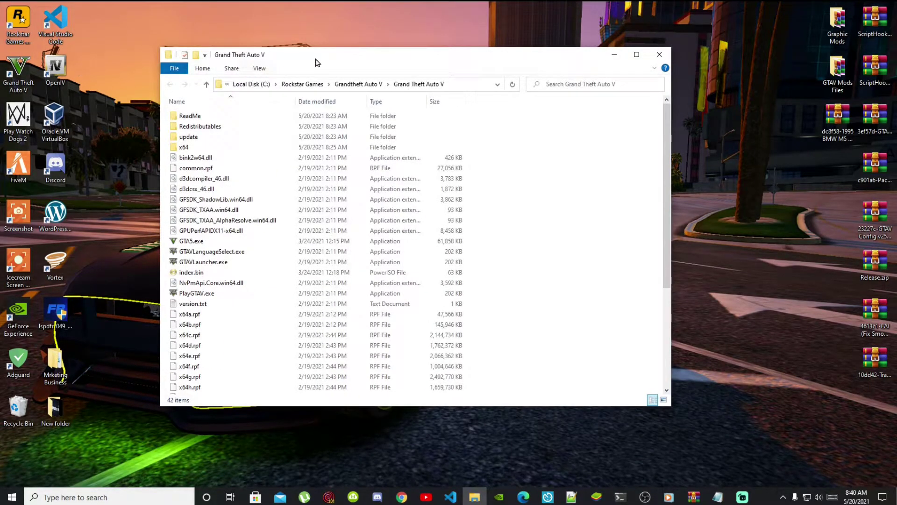
pyautogui.moveTo(327, 56); pyautogui.dragTo(338, 48)
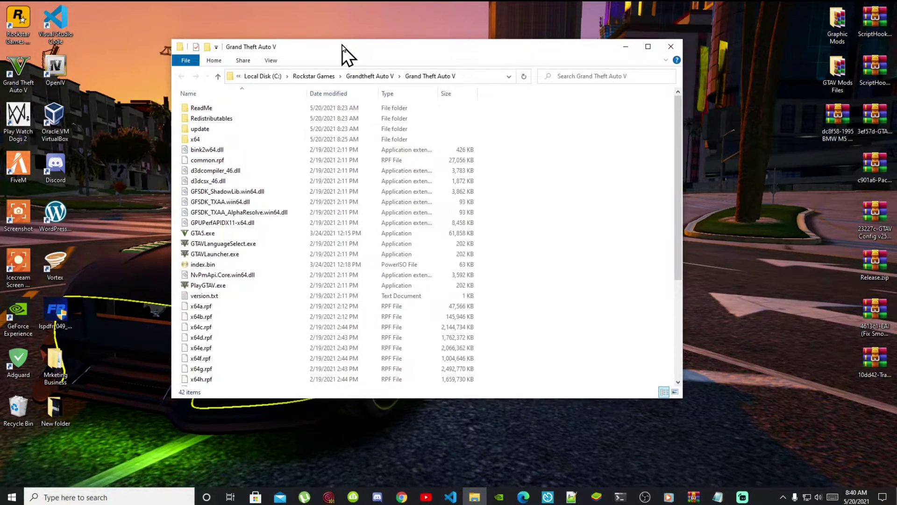
# Launch OpenIV and choose Grand Theft Auto V for Windows.
pyautogui.doubleClick(50, 67)
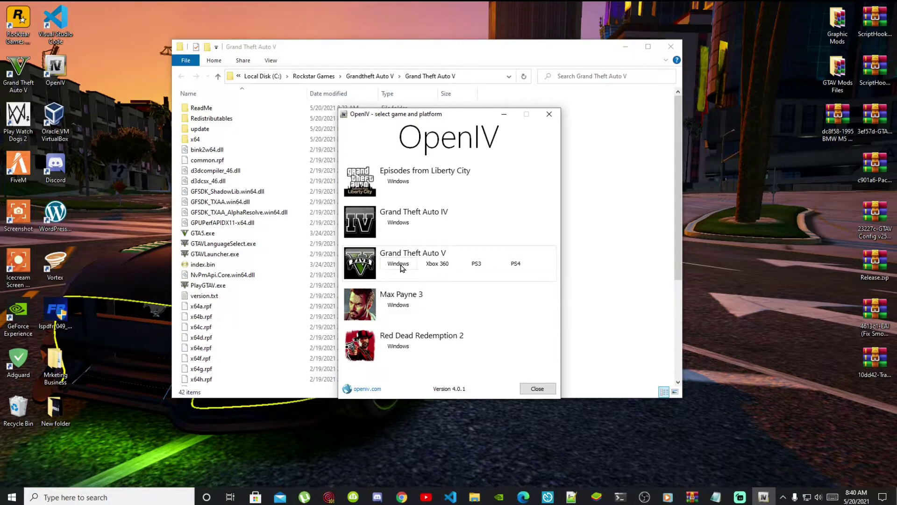
pyautogui.click(404, 266)
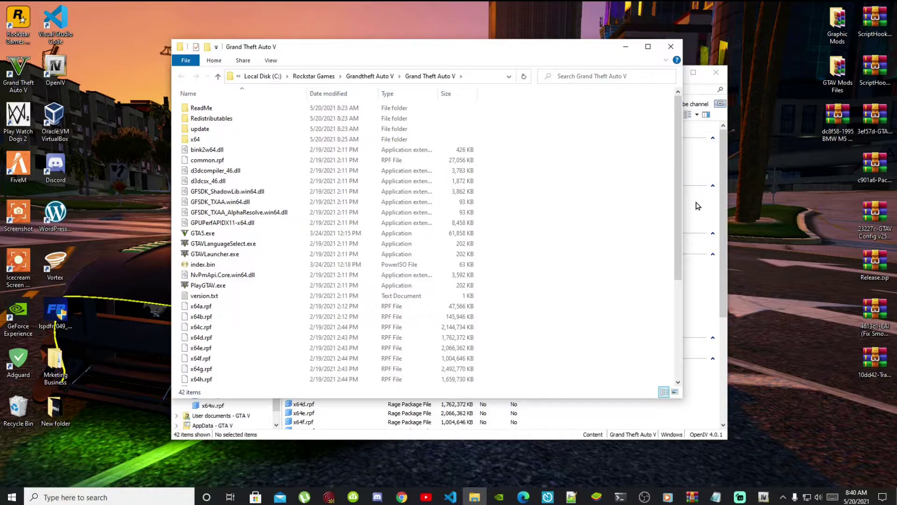
pyautogui.click(698, 205)
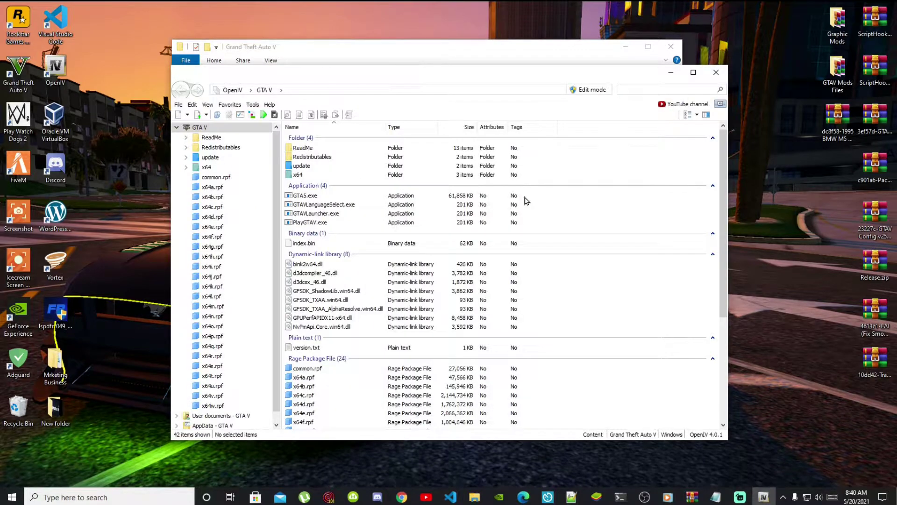
# In ASI Manager, install ASI Loader, OpenIV.ASI (creating the mods folder) and openCamera.
pyautogui.click(260, 107)
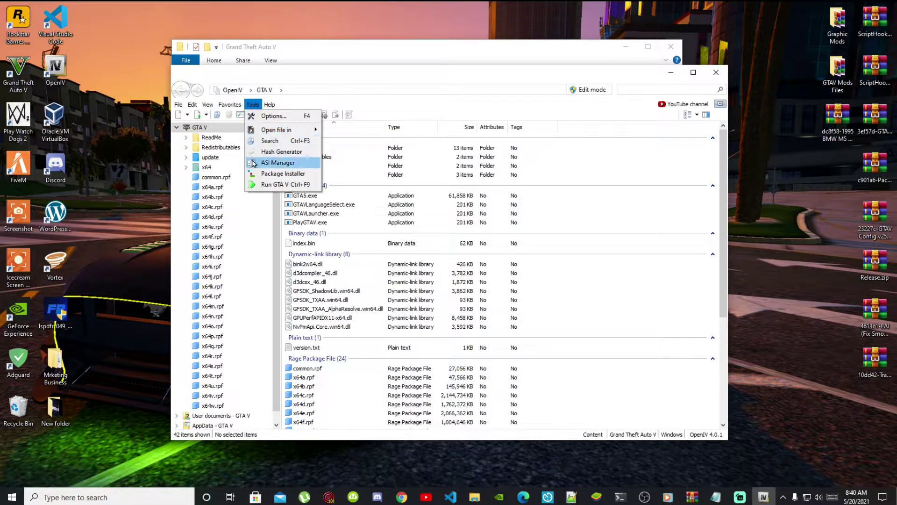
pyautogui.click(253, 167)
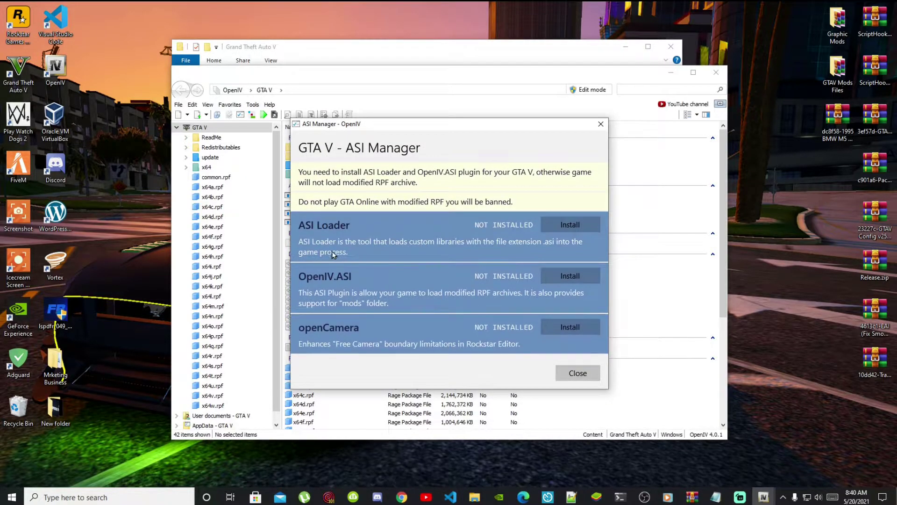
pyautogui.click(553, 225)
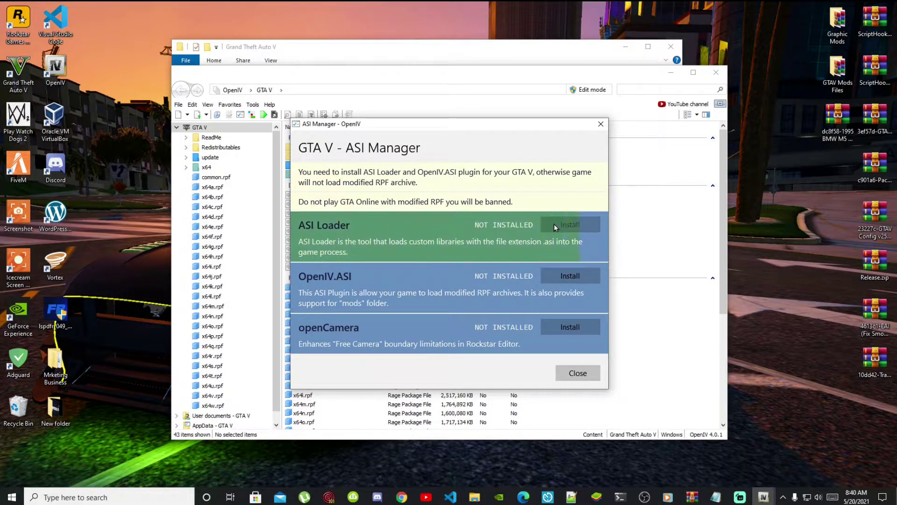
pyautogui.click(553, 277)
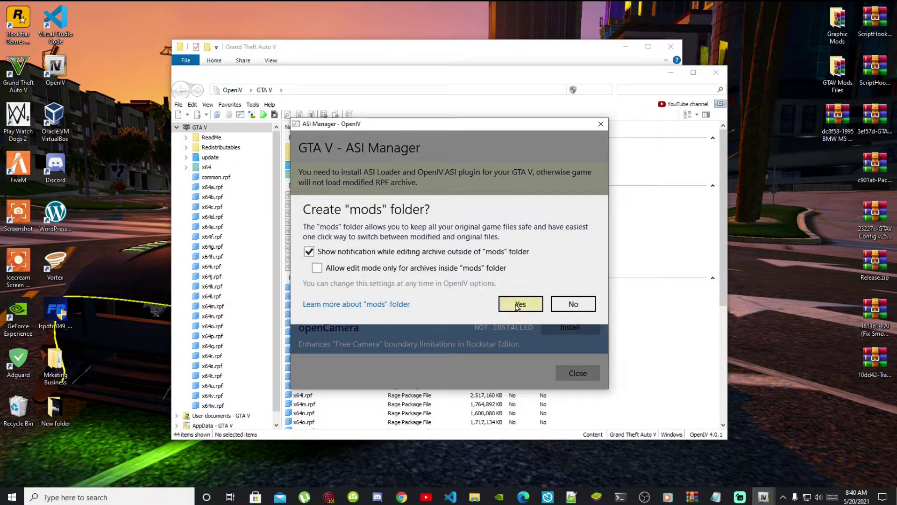
pyautogui.click(517, 306)
pyautogui.click(585, 328)
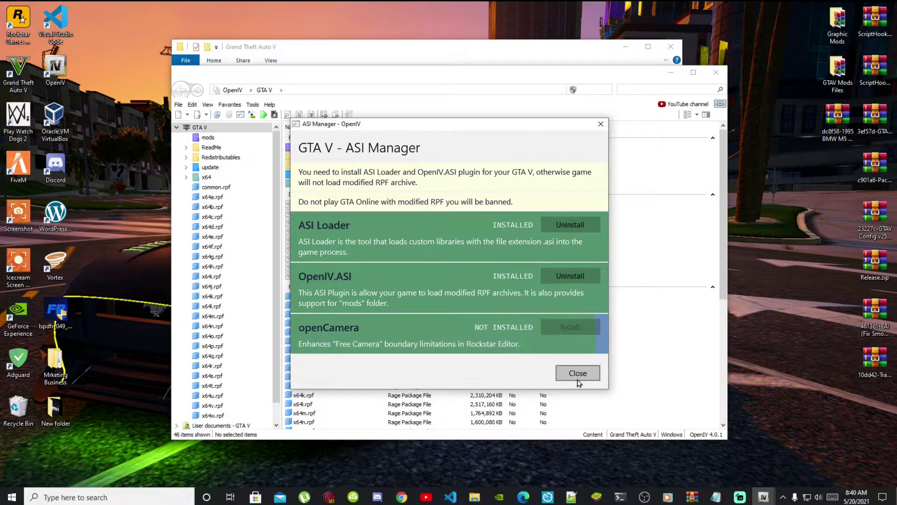
pyautogui.click(580, 380)
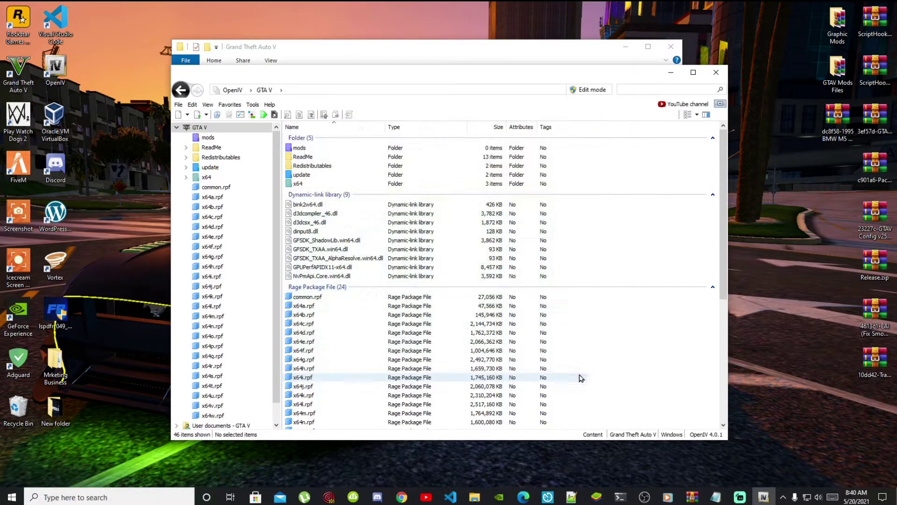
pyautogui.click(671, 72)
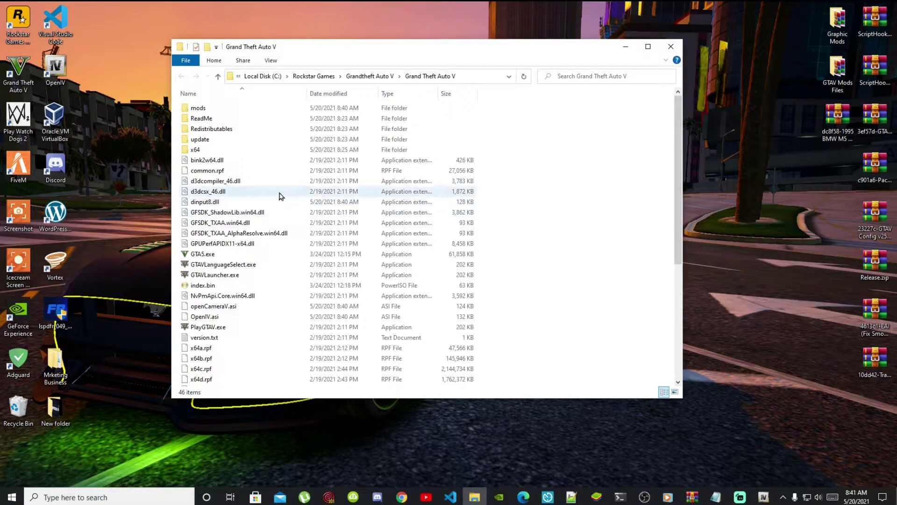
# Paste a copy of the update folder into mods, then return to the game folder.
pyautogui.rightClick(196, 142)
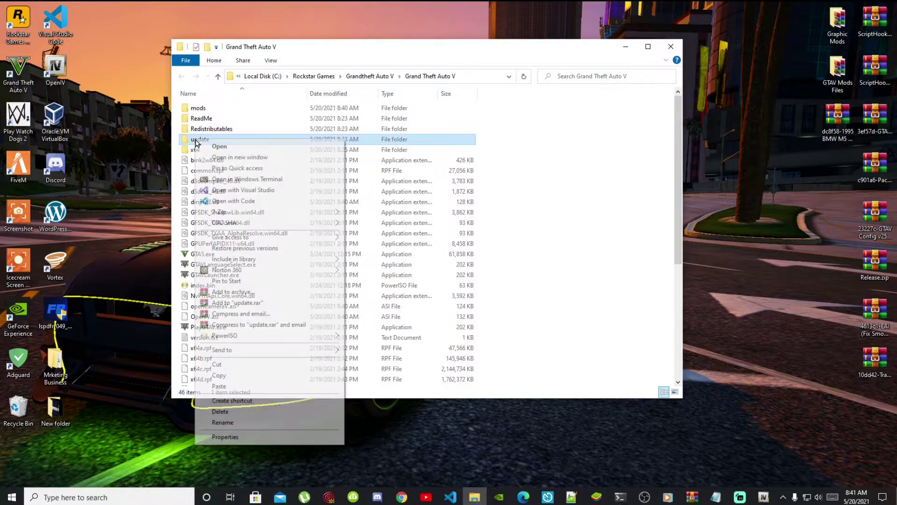
pyautogui.click(226, 376)
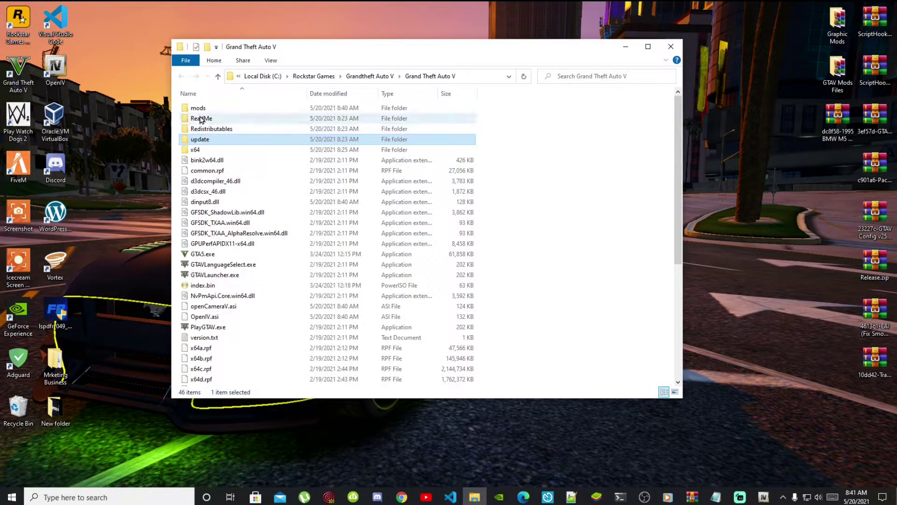
pyautogui.doubleClick(200, 110)
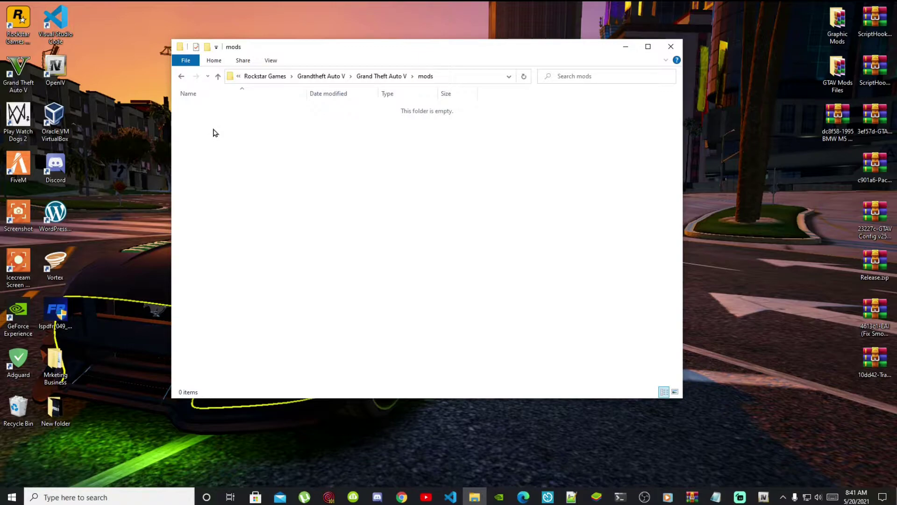
pyautogui.rightClick(214, 133)
pyautogui.click(244, 211)
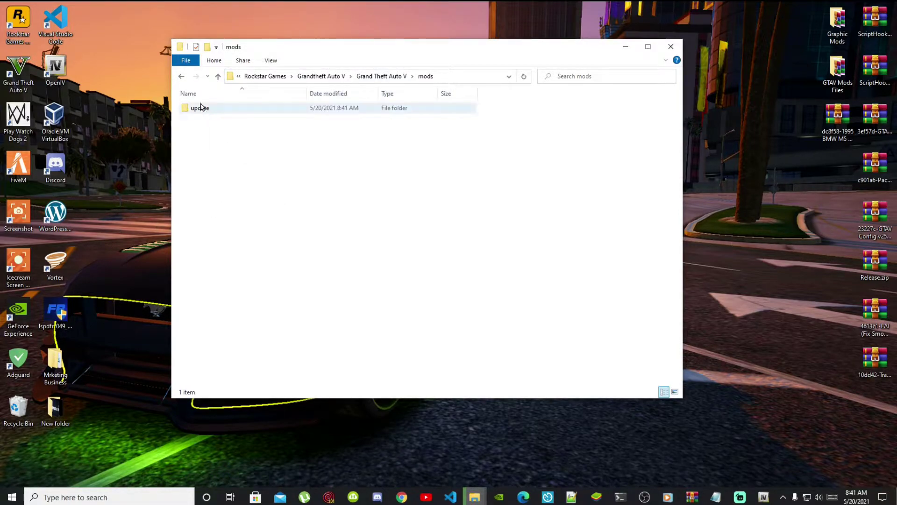
pyautogui.click(182, 78)
pyautogui.click(605, 122)
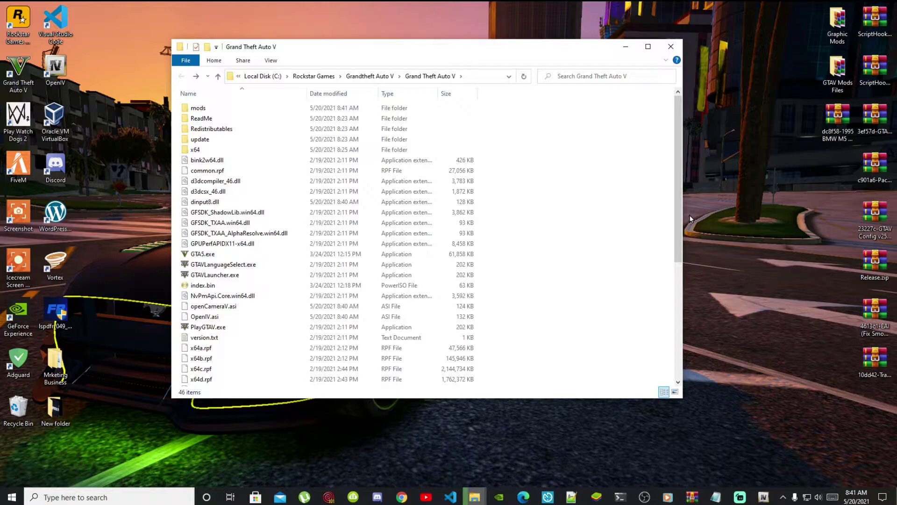
pyautogui.moveTo(570, 53); pyautogui.dragTo(518, 48)
pyautogui.scroll(-6, 518, 226)
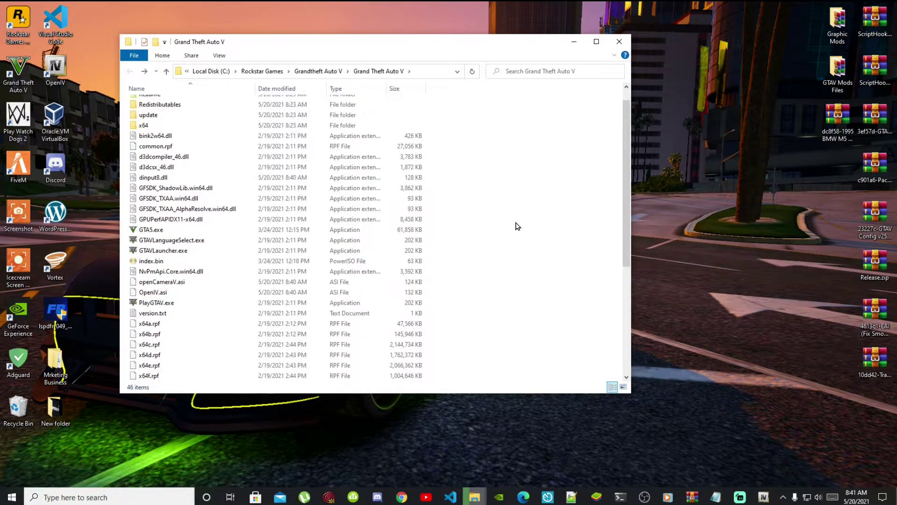
# Open the ScriptHookV_1.0.2245.0.zip archive in WinRAR.
pyautogui.click(867, 21)
pyautogui.doubleClick(869, 18)
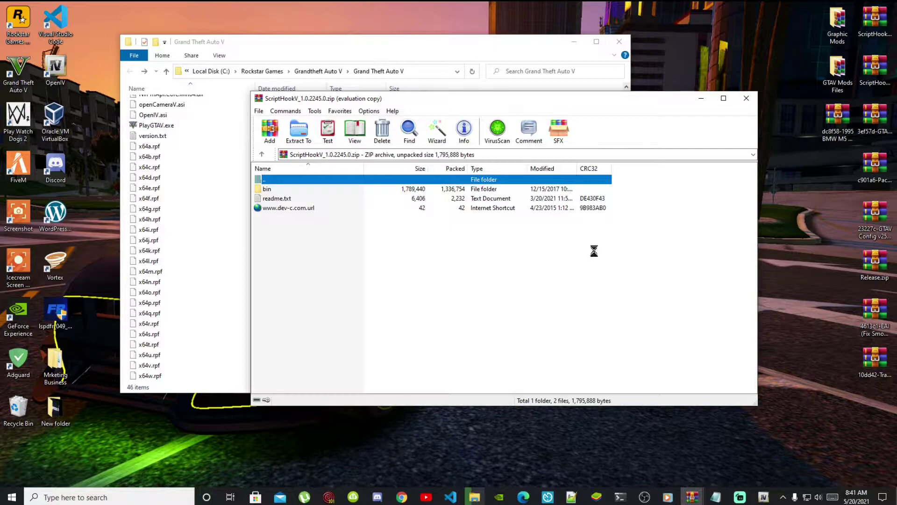
pyautogui.click(587, 209)
pyautogui.moveTo(309, 103); pyautogui.dragTo(689, 113)
# Drag dinput8.dll and ScriptHookV.dll from bin into the game folder, replacing dinput8.dll.
pyautogui.doubleClick(662, 200)
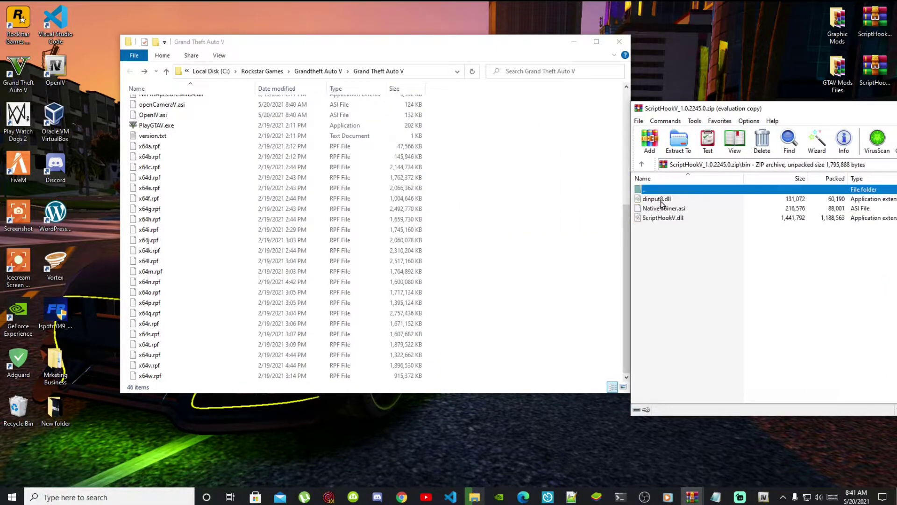
pyautogui.click(661, 200)
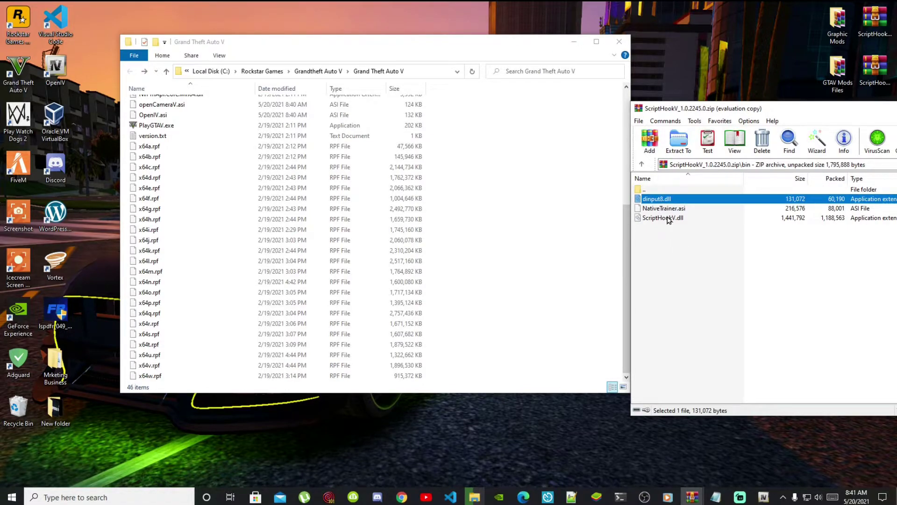
pyautogui.keyDown('ctrl'); pyautogui.click(668, 218); pyautogui.keyUp('ctrl')
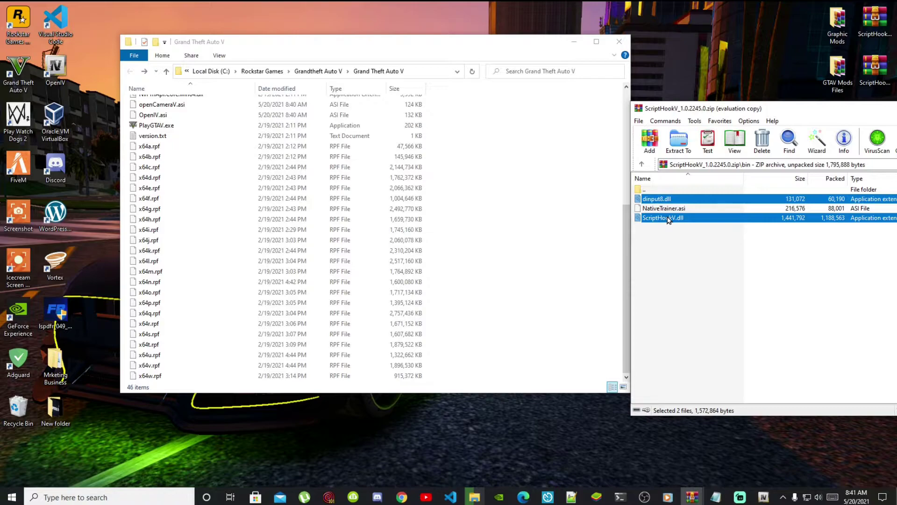
pyautogui.moveTo(668, 218); pyautogui.dragTo(514, 243)
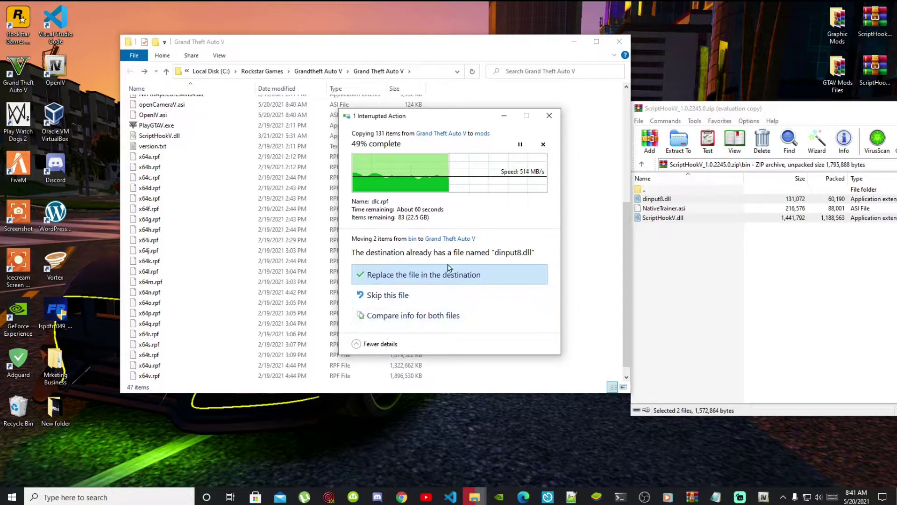
pyautogui.click(409, 279)
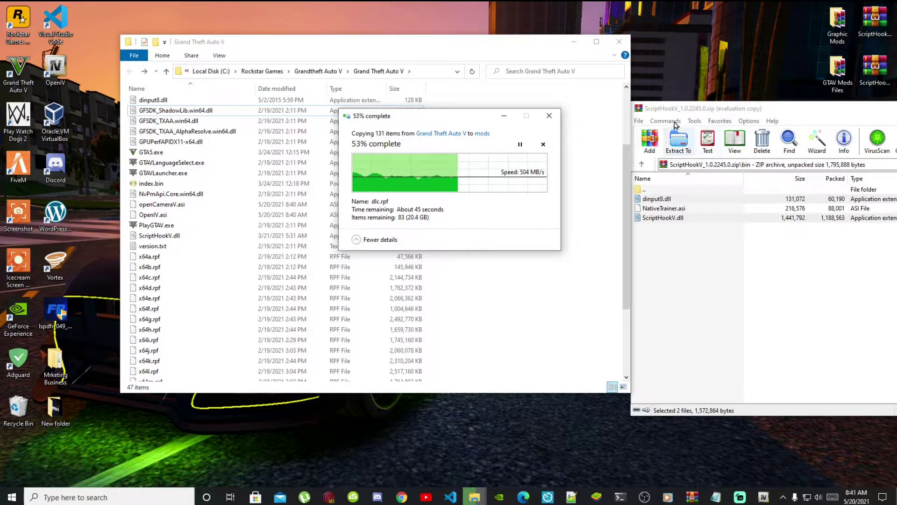
pyautogui.moveTo(687, 108); pyautogui.dragTo(323, 97)
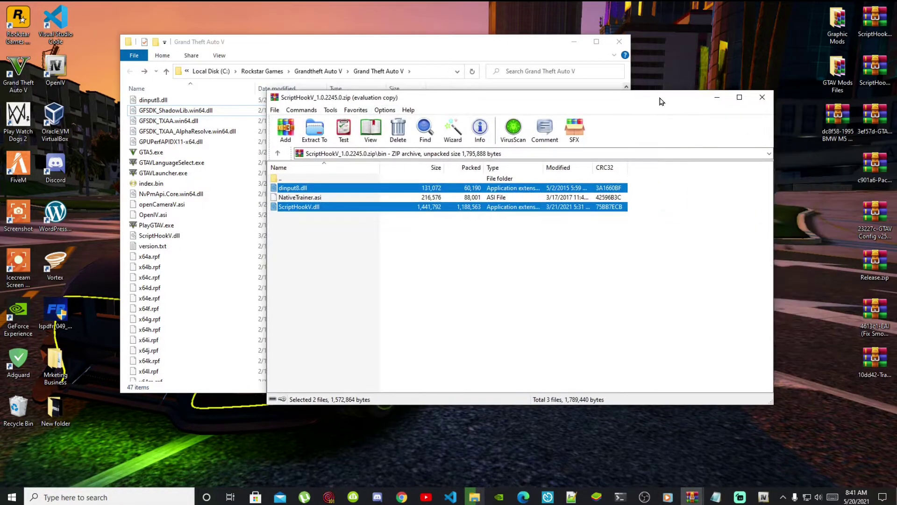
pyautogui.click(772, 102)
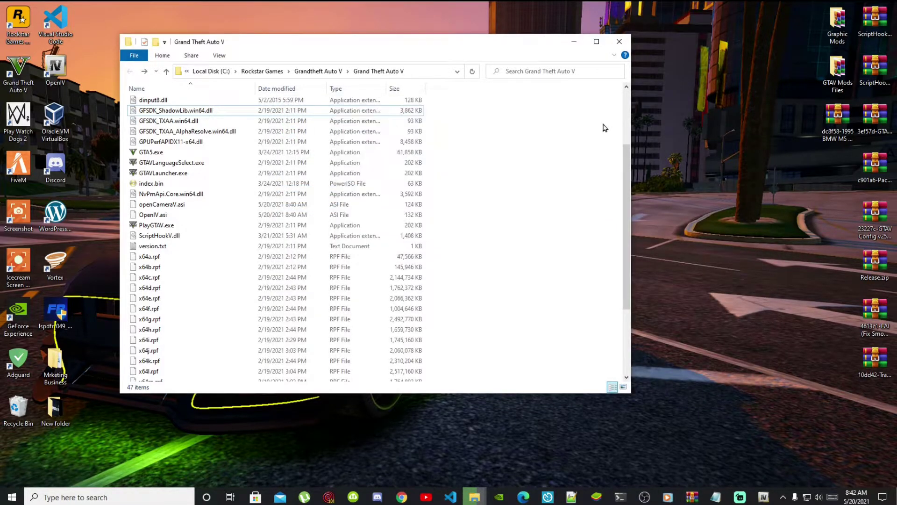
# Open the ScriptHookVDotNet archive in WinRAR.
pyautogui.click(881, 73)
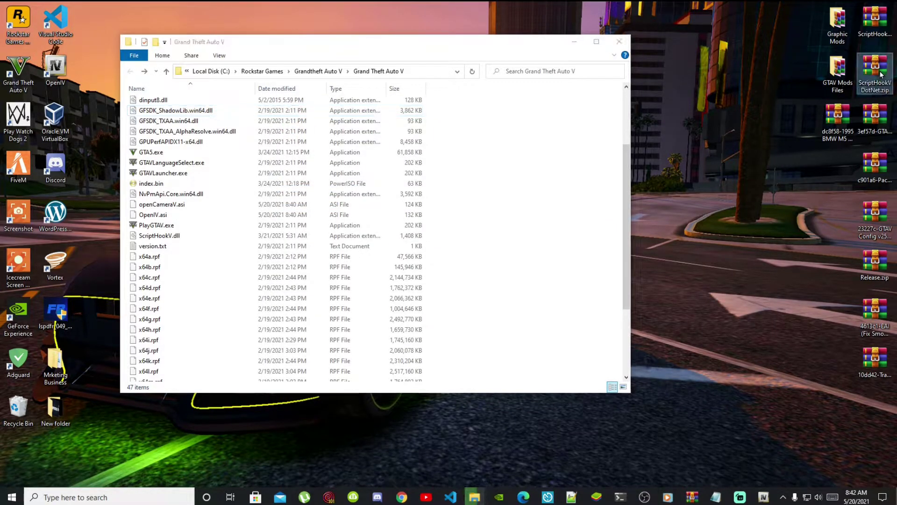
pyautogui.doubleClick(880, 74)
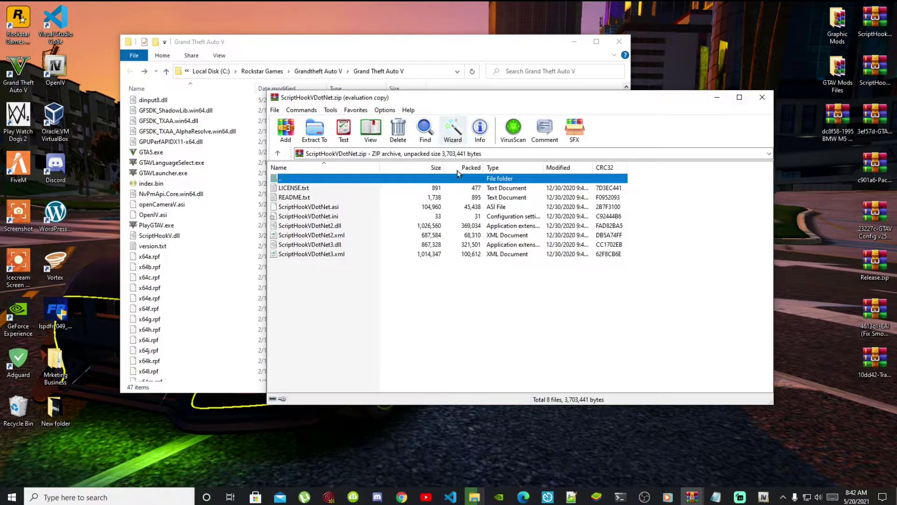
pyautogui.click(594, 208)
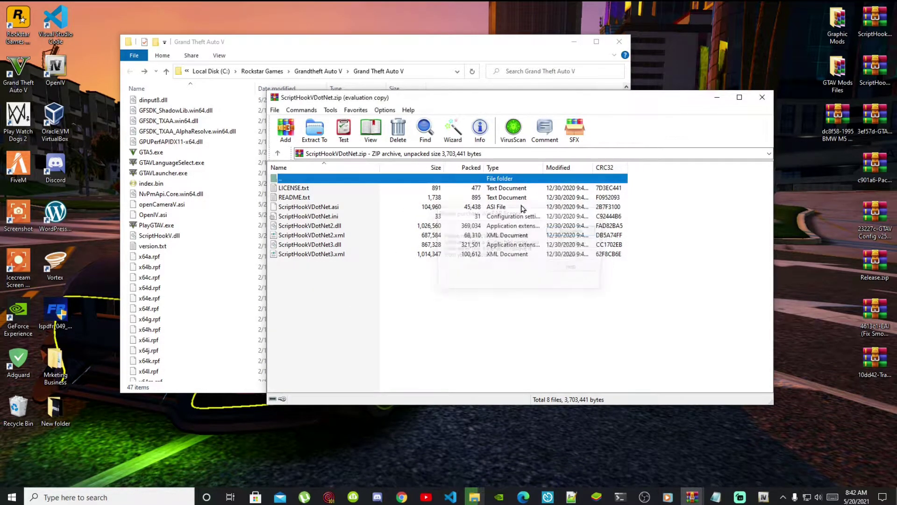
pyautogui.moveTo(323, 97); pyautogui.dragTo(666, 93)
# Drag the five ScriptHookVDotNet ini, dll and xml files into the game folder, then open 10dd42-TrainerV.rar.
pyautogui.moveTo(692, 294); pyautogui.dragTo(677, 210)
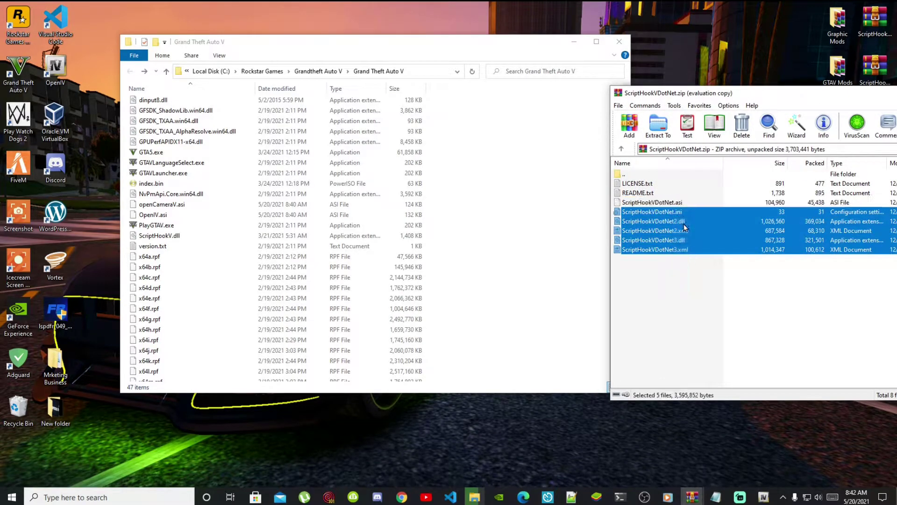
pyautogui.moveTo(501, 290); pyautogui.dragTo(484, 341)
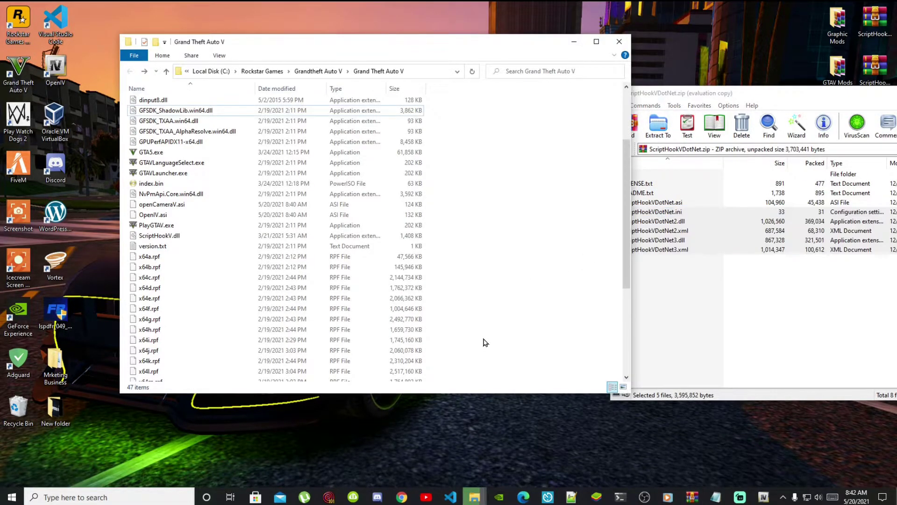
pyautogui.click(732, 321)
pyautogui.moveTo(757, 96); pyautogui.dragTo(417, 94)
pyautogui.click(767, 92)
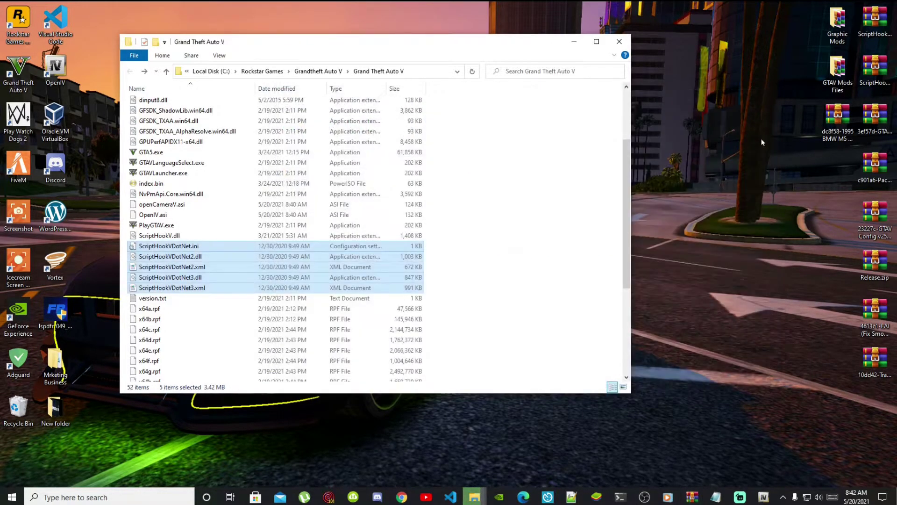
pyautogui.click(797, 352)
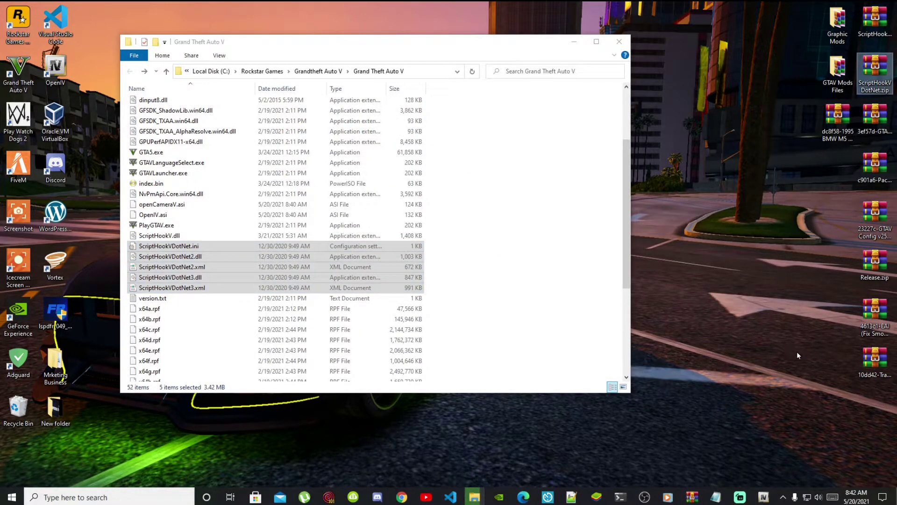
pyautogui.doubleClick(870, 362)
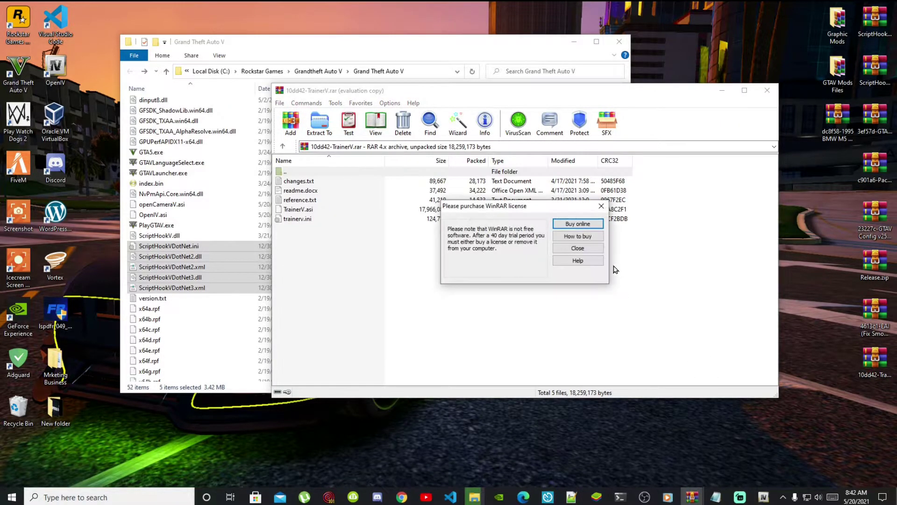
# Drag TrainerV.asi and trainerv.ini into the game folder and close the trainer archive.
pyautogui.click(598, 253)
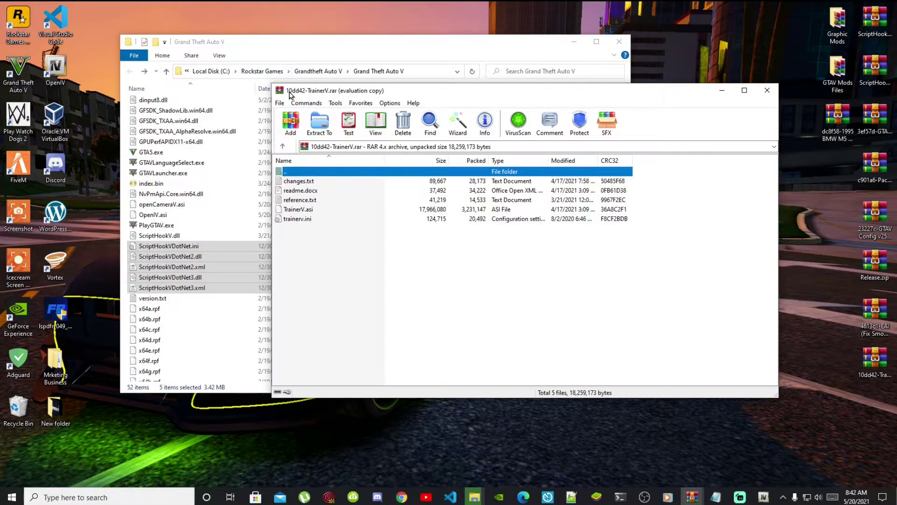
pyautogui.moveTo(290, 93); pyautogui.dragTo(627, 113)
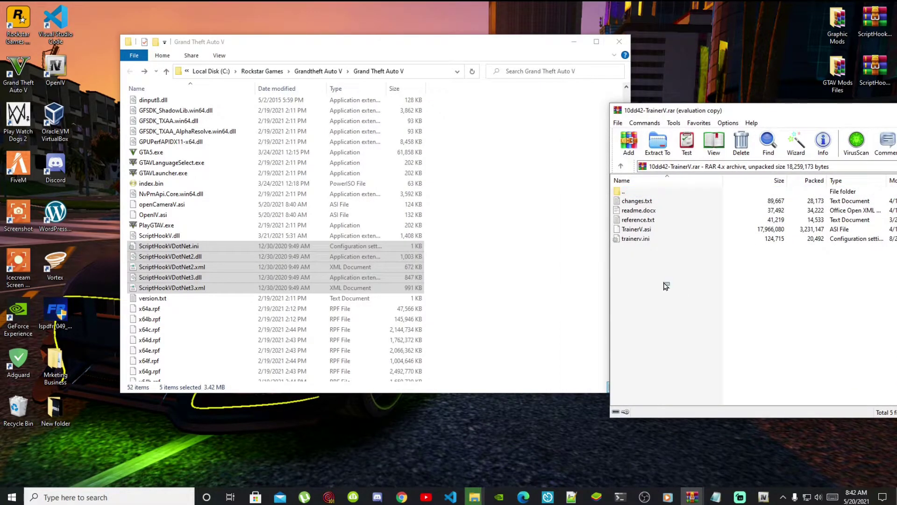
pyautogui.moveTo(666, 286); pyautogui.dragTo(480, 349)
pyautogui.click(705, 332)
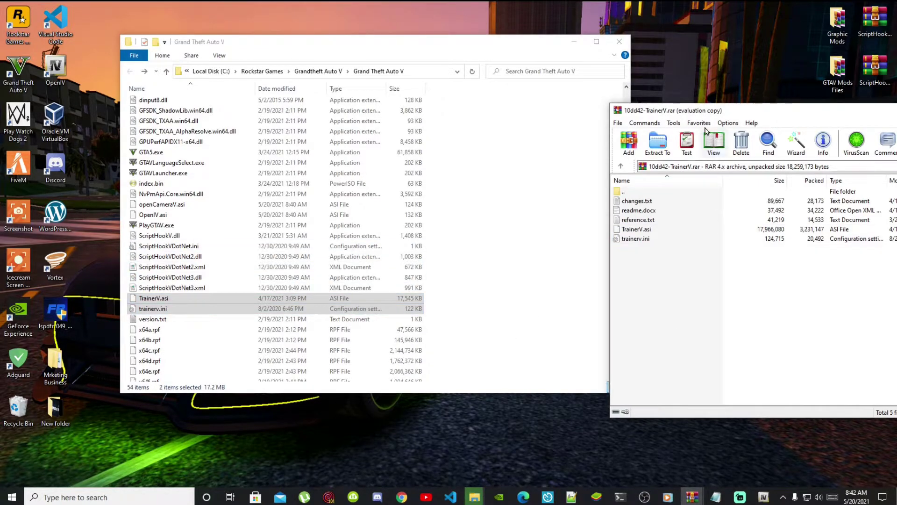
pyautogui.moveTo(706, 114); pyautogui.dragTo(354, 102)
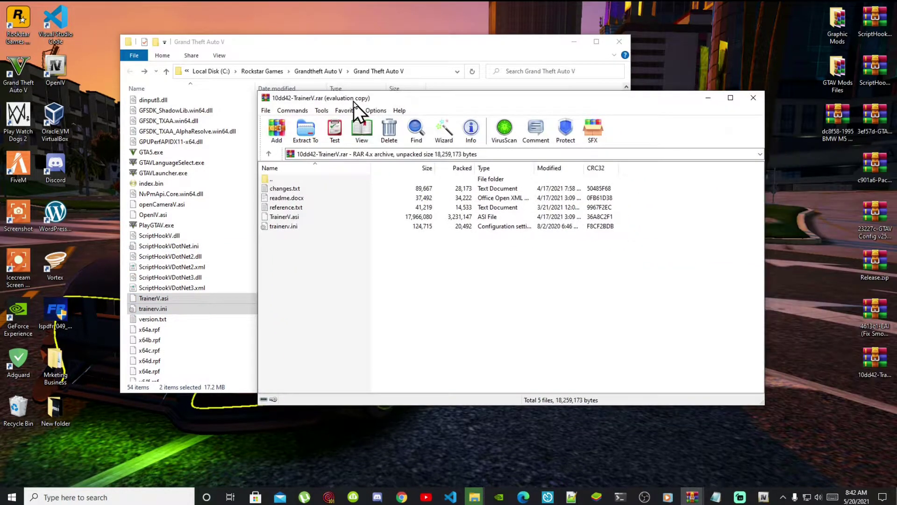
pyautogui.click(762, 104)
# Open the Menyoo folder inside GTAV Mods Files.
pyautogui.doubleClick(837, 72)
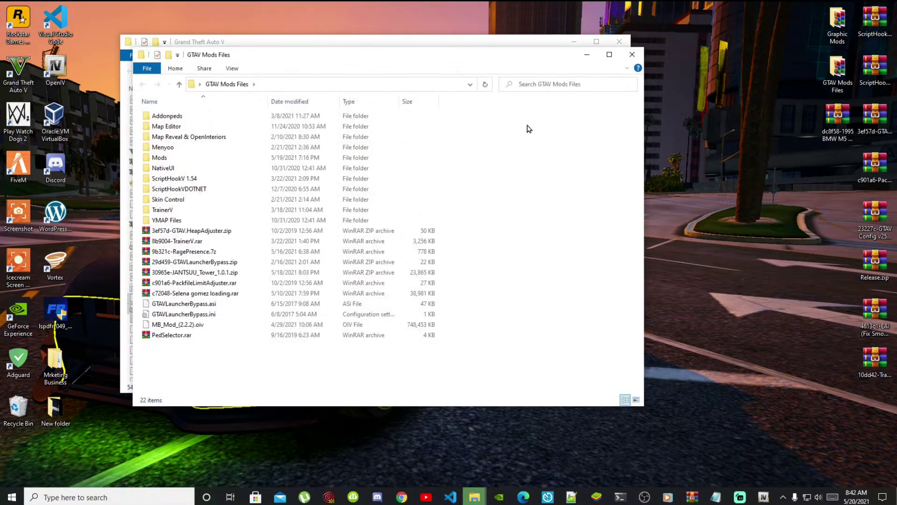
pyautogui.moveTo(216, 55); pyautogui.dragTo(687, 89)
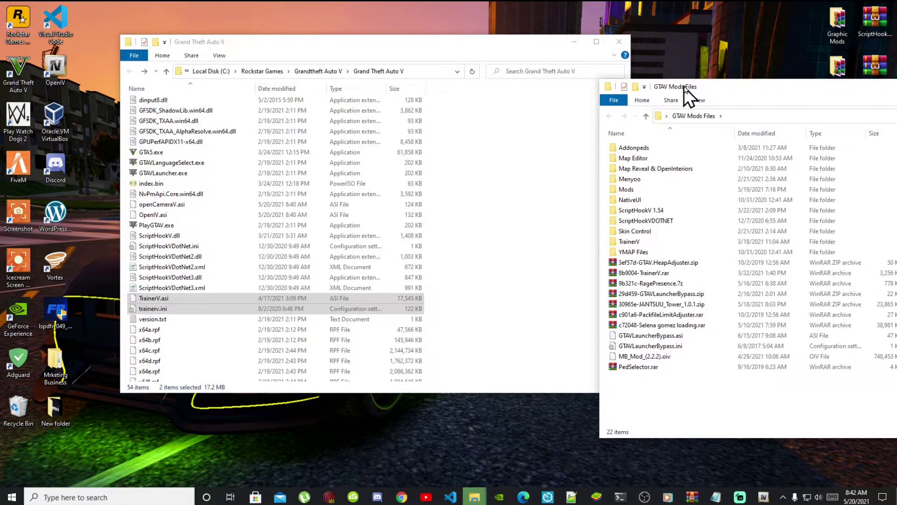
pyautogui.doubleClick(648, 186)
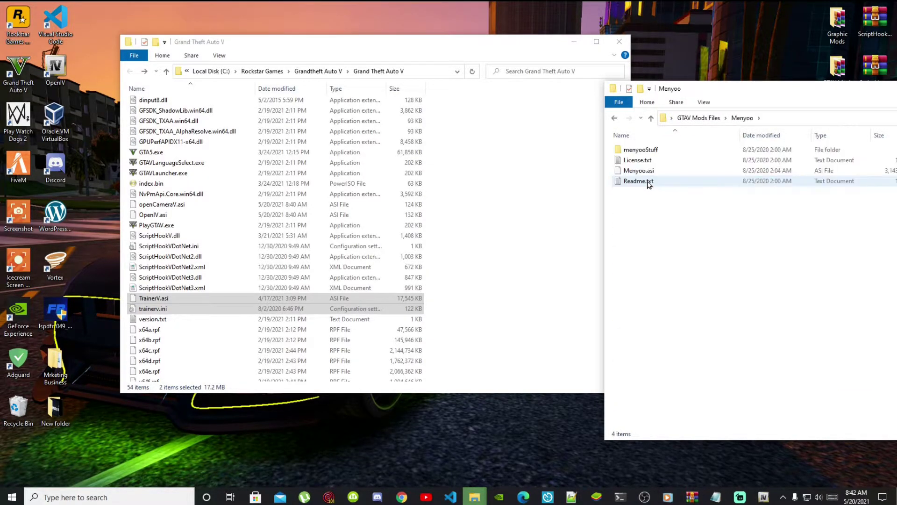
# Copy menyooStuff and Menyoo.asi into the Grand Theft Auto V folder.
pyautogui.click(644, 152)
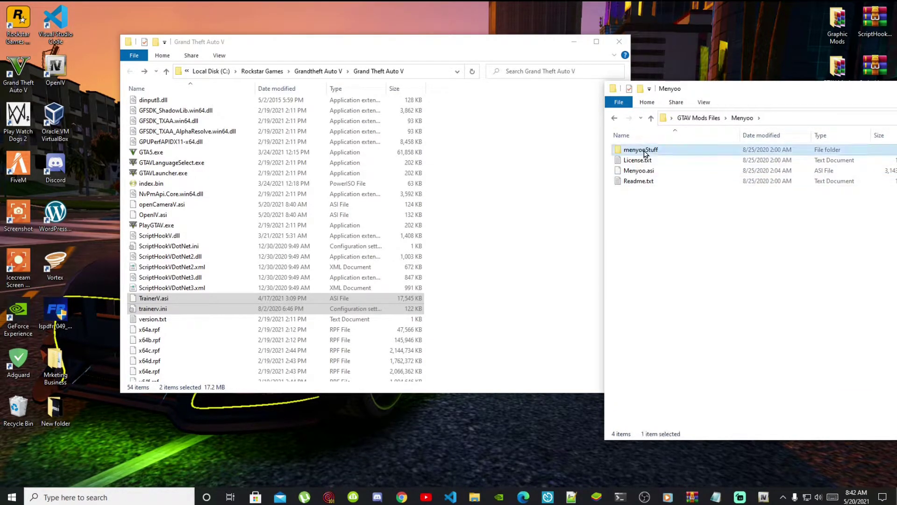
pyautogui.keyDown('ctrl'); pyautogui.click(646, 172); pyautogui.keyUp('ctrl')
pyautogui.rightClick(644, 170)
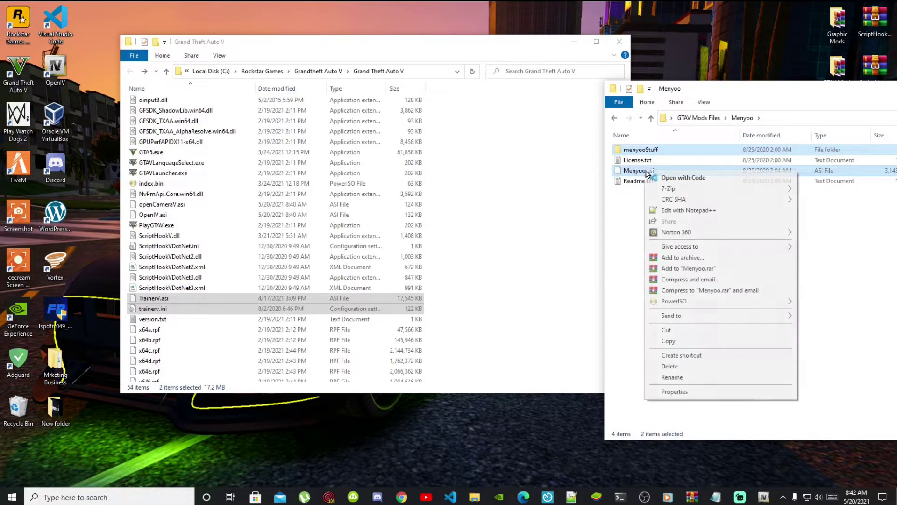
pyautogui.click(663, 343)
pyautogui.rightClick(526, 361)
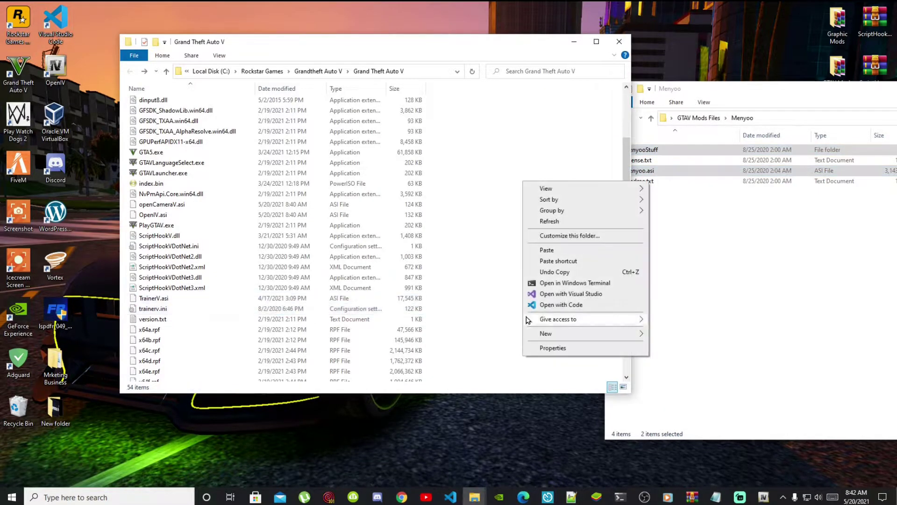
pyautogui.click(542, 248)
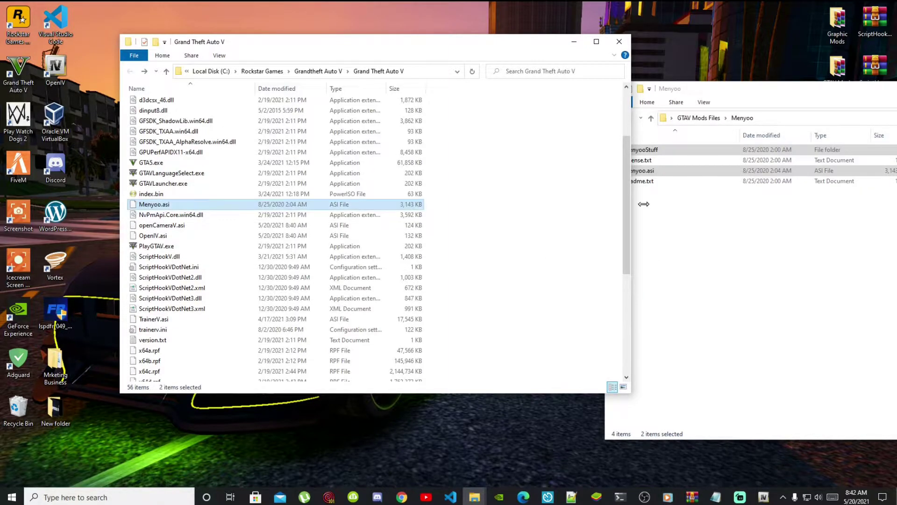
pyautogui.moveTo(728, 89); pyautogui.dragTo(356, 98)
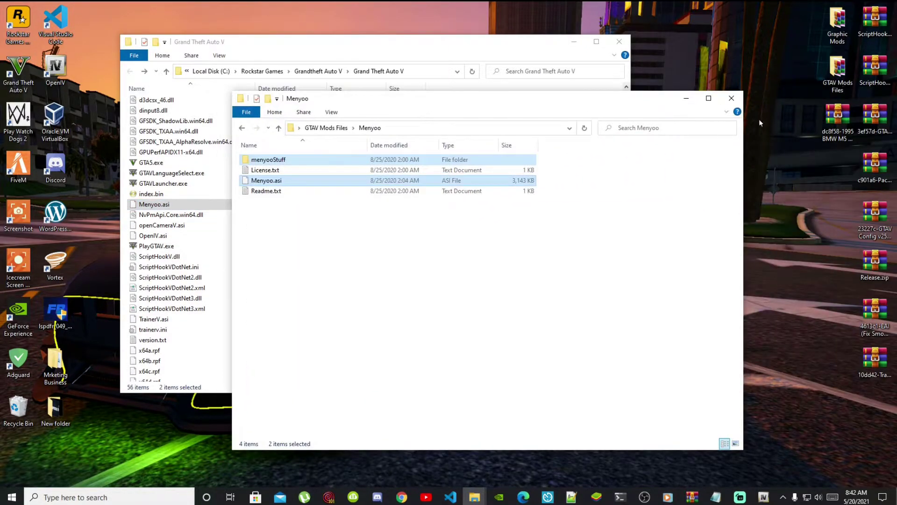
pyautogui.click(740, 97)
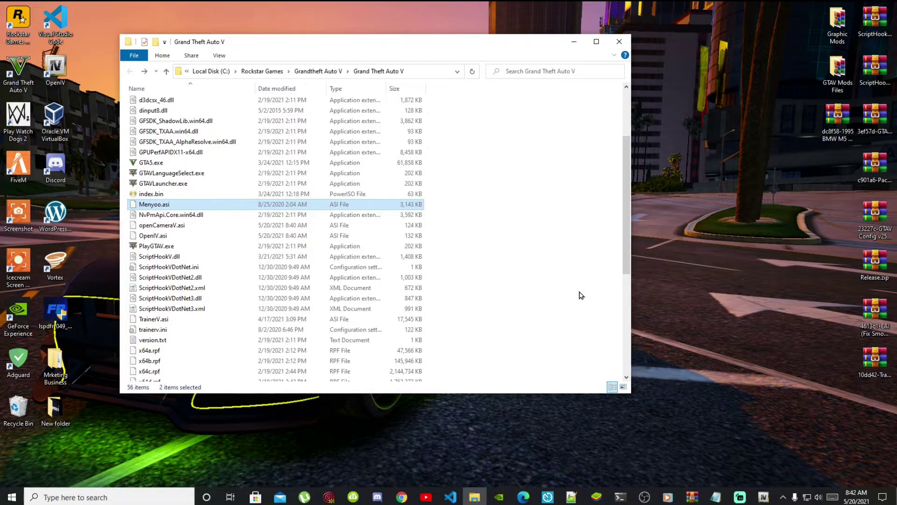
# Navigate into the mods\update\x64\dlcpacks folder.
pyautogui.click(542, 322)
pyautogui.scroll(3, 523, 325)
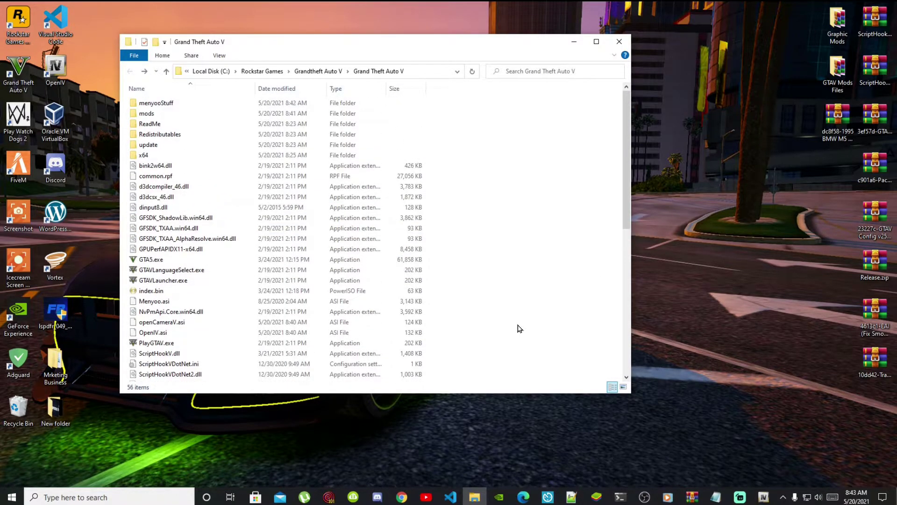
pyautogui.doubleClick(147, 113)
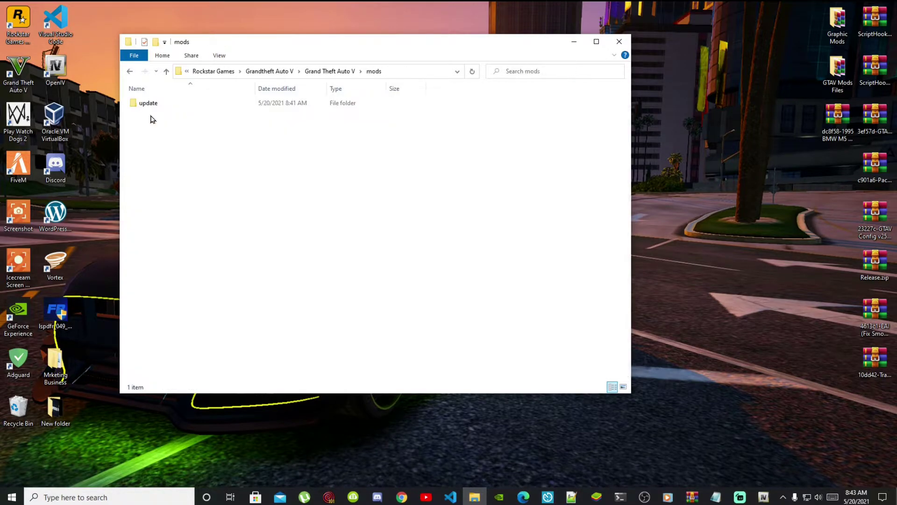
pyautogui.doubleClick(154, 104)
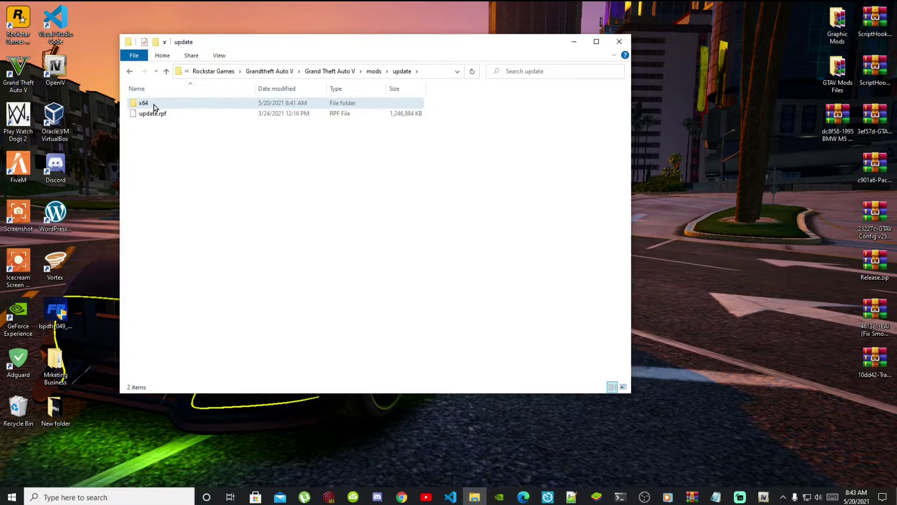
pyautogui.doubleClick(155, 104)
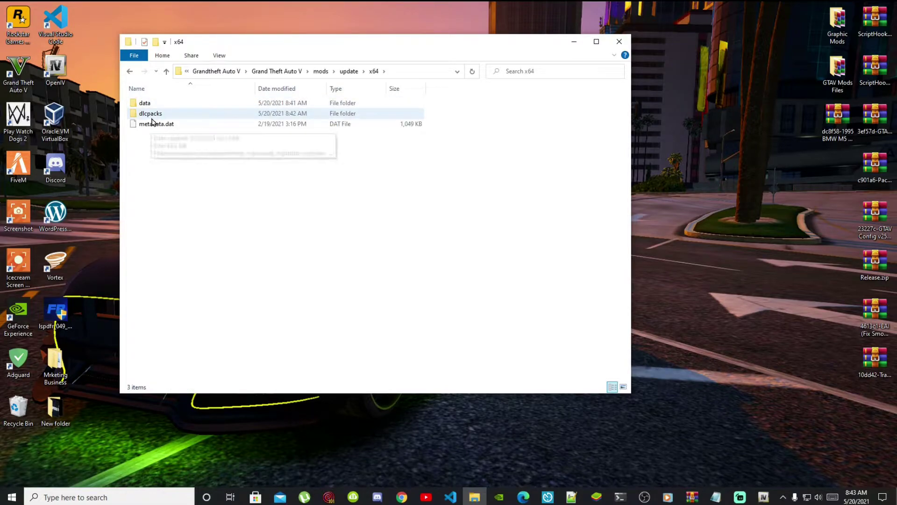
pyautogui.doubleClick(150, 113)
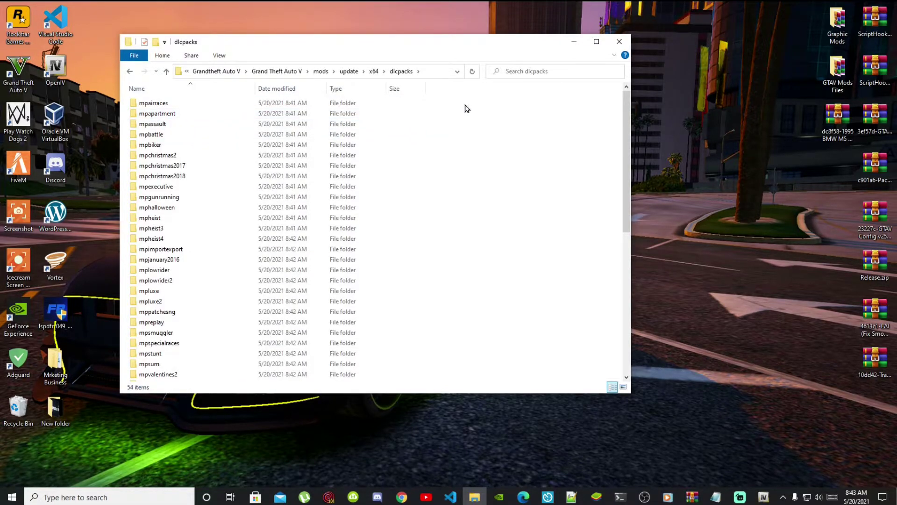
# Delete all 54 DLC folders in dlcpacks and return to the Grand Theft Auto V folder.
pyautogui.moveTo(421, 109); pyautogui.dragTo(212, 445)
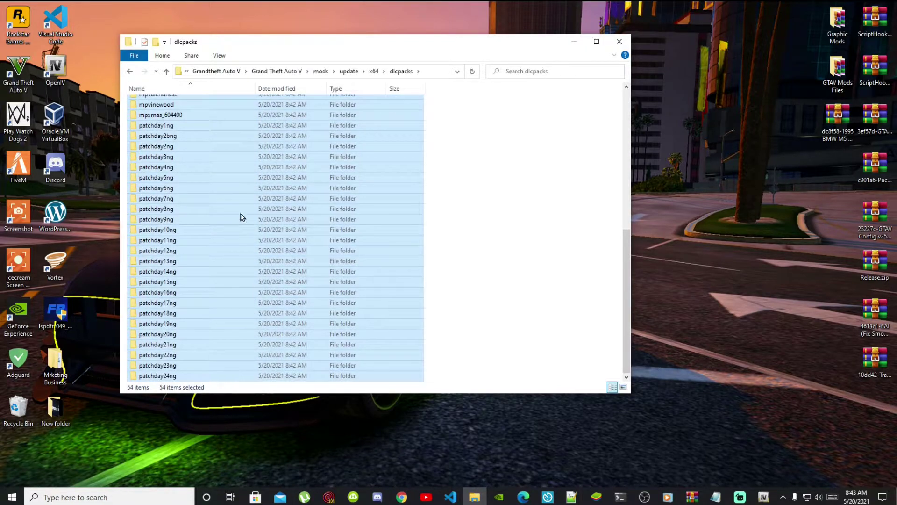
pyautogui.rightClick(226, 200)
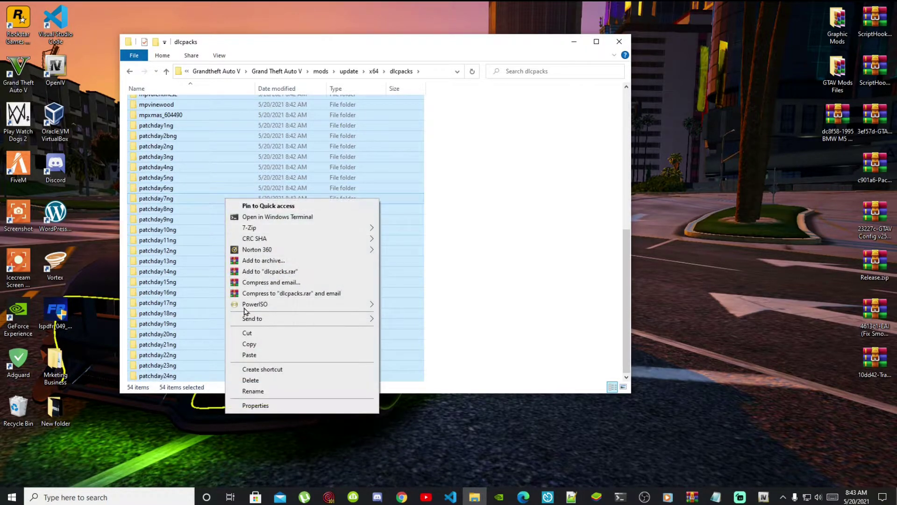
pyautogui.click(244, 380)
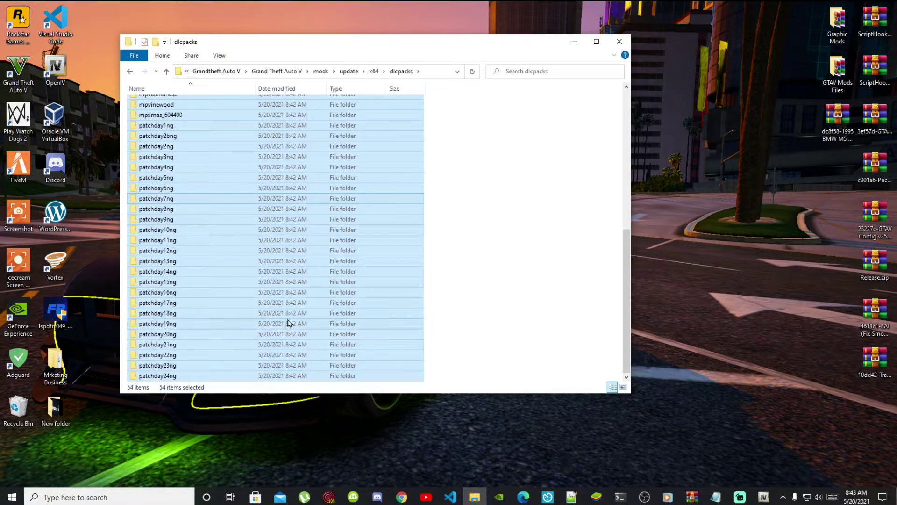
pyautogui.click(291, 74)
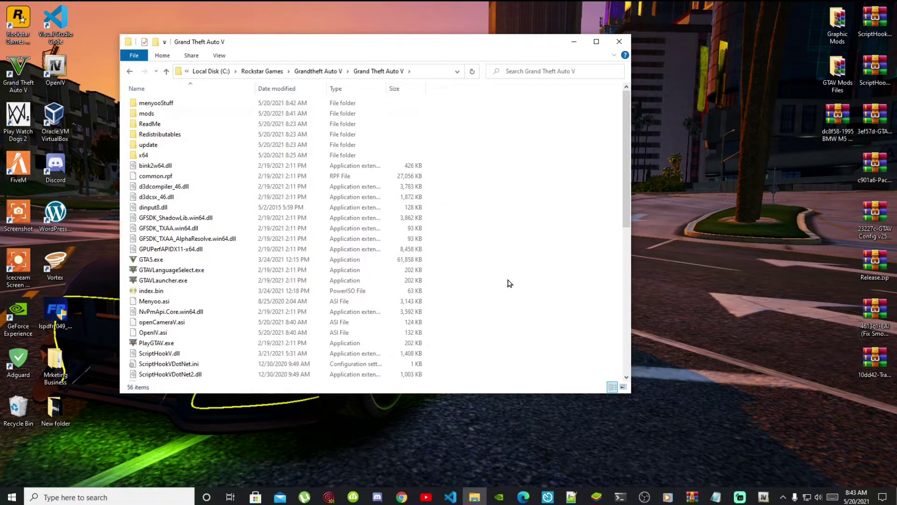
# Copy GTAV.HeapAdjuster.asi from the HeapAdjuster zip into the game folder, bringing it to 57 items.
pyautogui.click(876, 148)
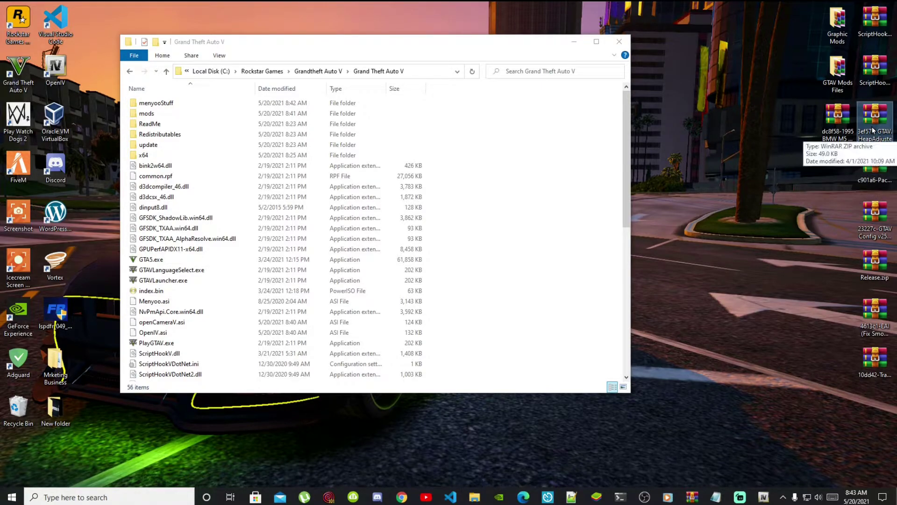
pyautogui.doubleClick(870, 143)
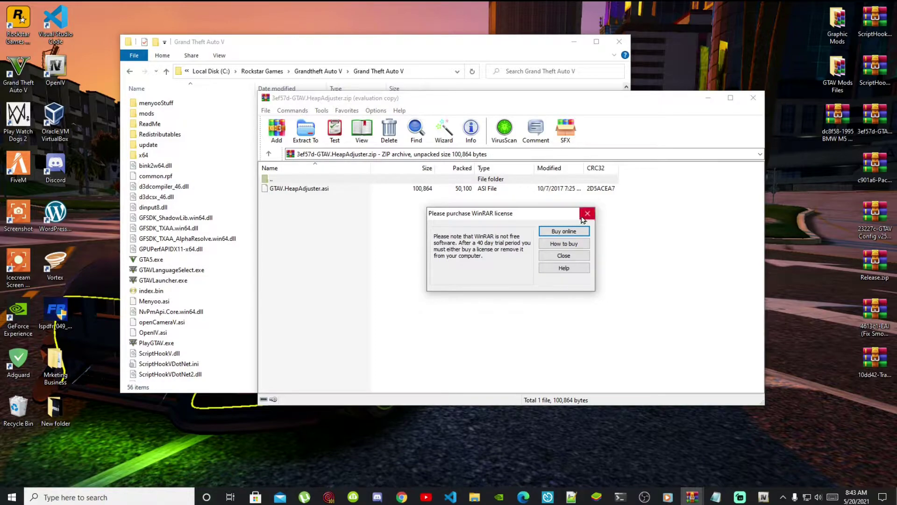
pyautogui.click(587, 213)
pyautogui.moveTo(330, 99); pyautogui.dragTo(727, 111)
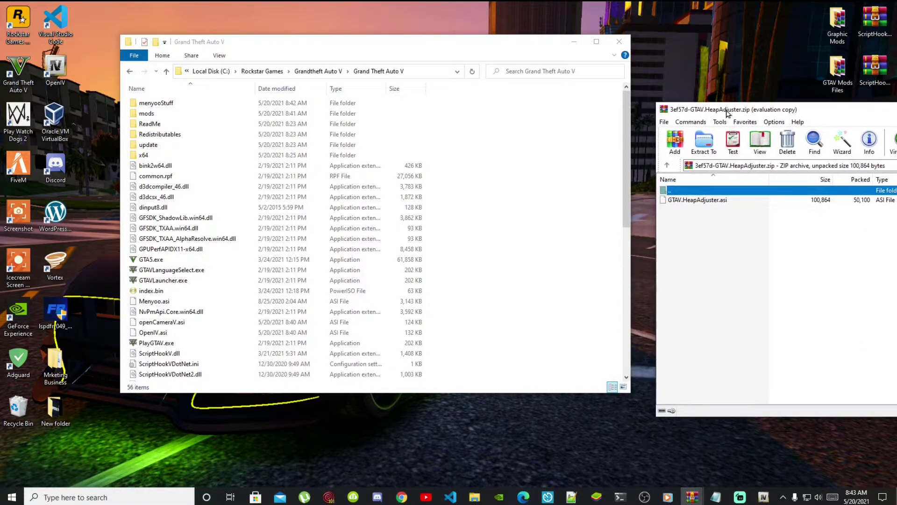
pyautogui.click(711, 204)
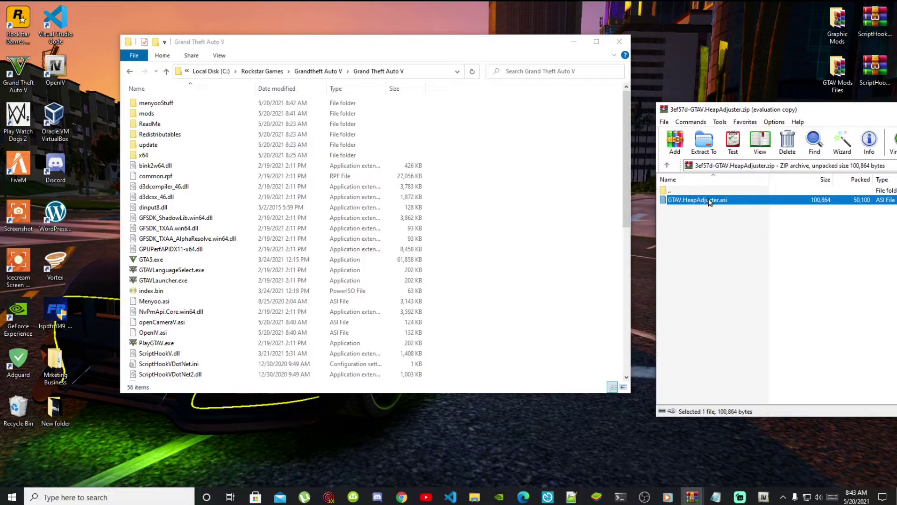
pyautogui.moveTo(582, 227); pyautogui.dragTo(486, 301)
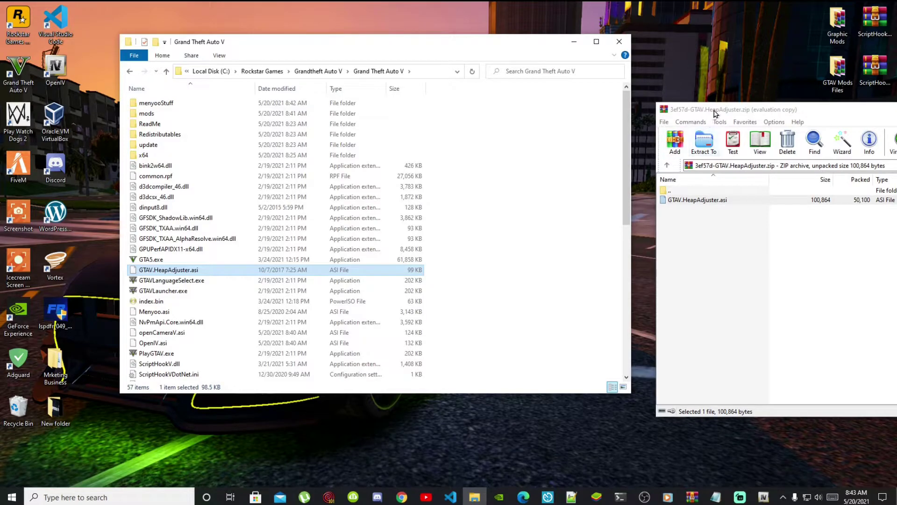
pyautogui.moveTo(714, 114); pyautogui.dragTo(377, 98)
pyautogui.click(748, 92)
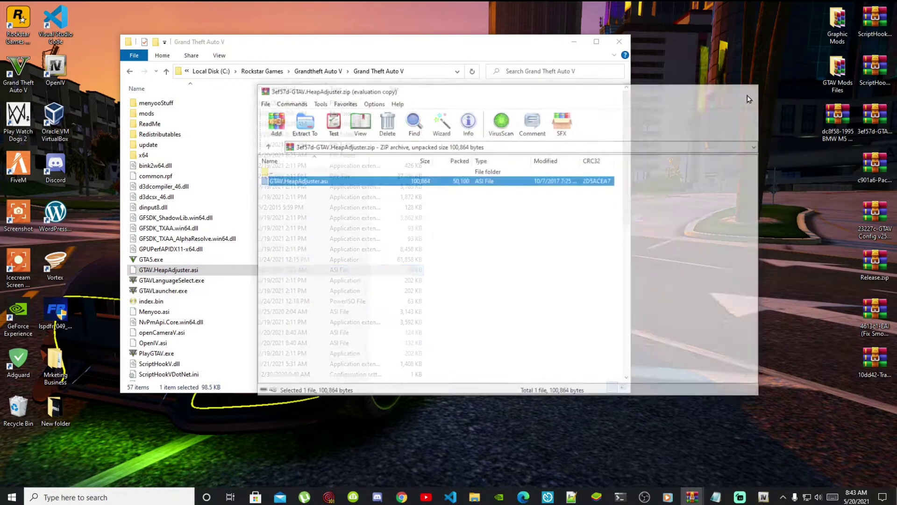
pyautogui.click(860, 164)
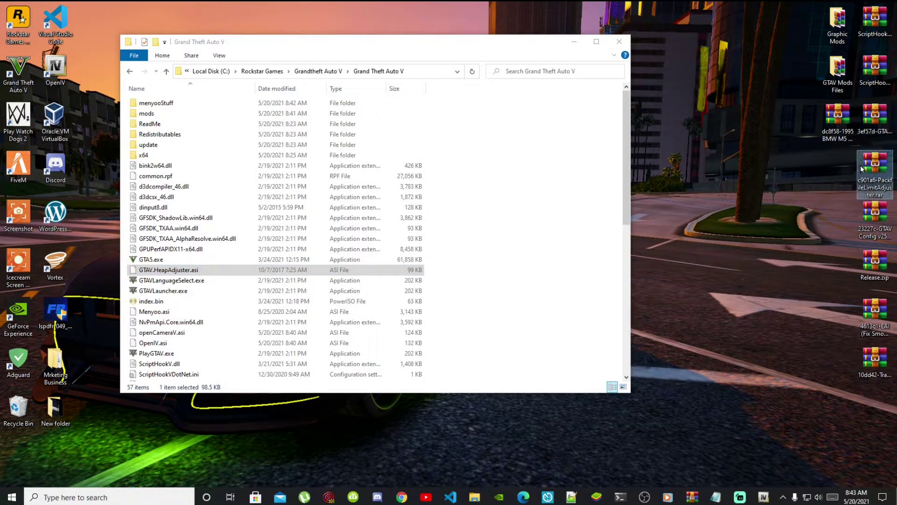
# Copy PackfileLimitAdjuster.asi and PackfileLimitAdjuster.ini from c901a6-PackfileLimitAdjuster.rar into the game folder (59 items).
pyautogui.doubleClick(866, 171)
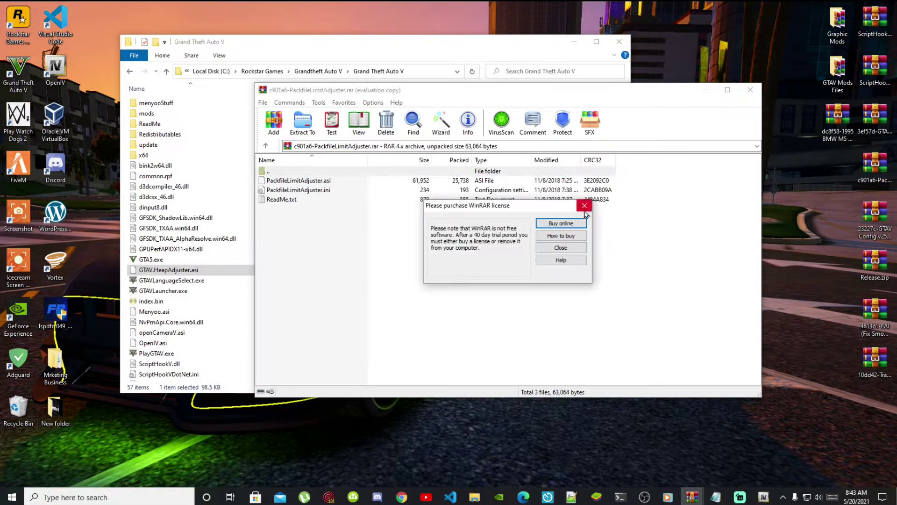
pyautogui.click(586, 203)
pyautogui.moveTo(276, 94); pyautogui.dragTo(677, 109)
pyautogui.moveTo(696, 256); pyautogui.dragTo(696, 216)
pyautogui.moveTo(696, 251); pyautogui.dragTo(470, 325)
pyautogui.keyDown('ctrl'); pyautogui.click(695, 216); pyautogui.keyUp('ctrl')
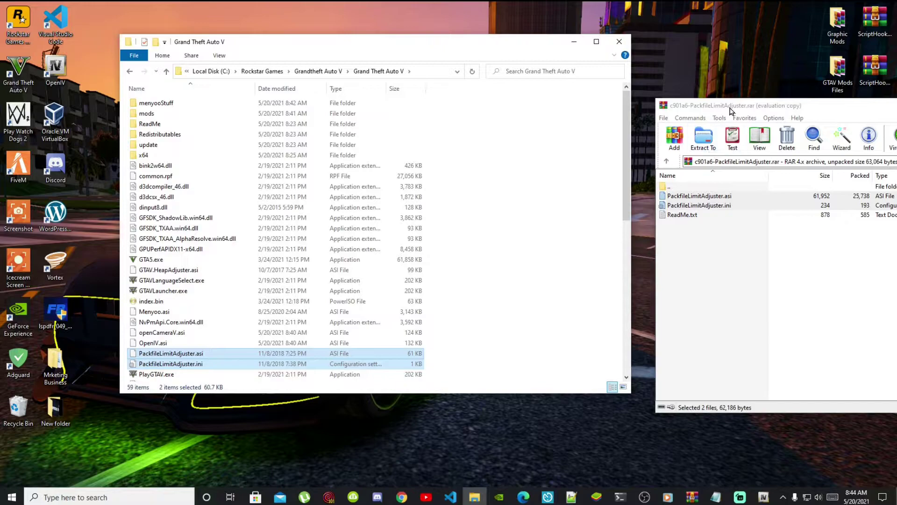
pyautogui.moveTo(726, 106); pyautogui.dragTo(270, 80)
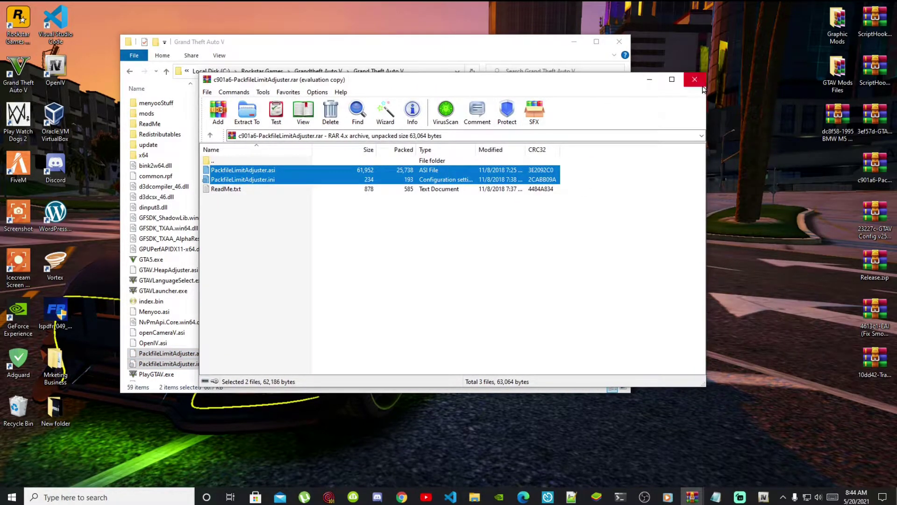
pyautogui.click(695, 79)
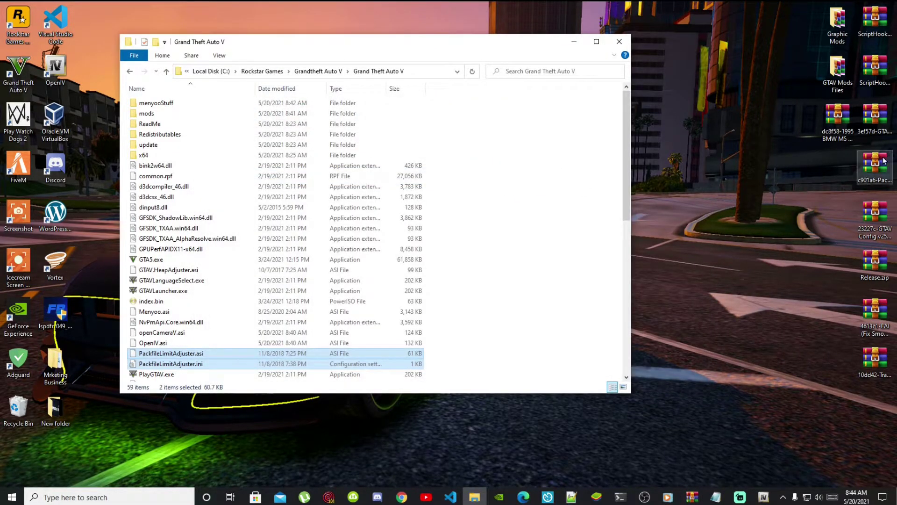
pyautogui.click(871, 212)
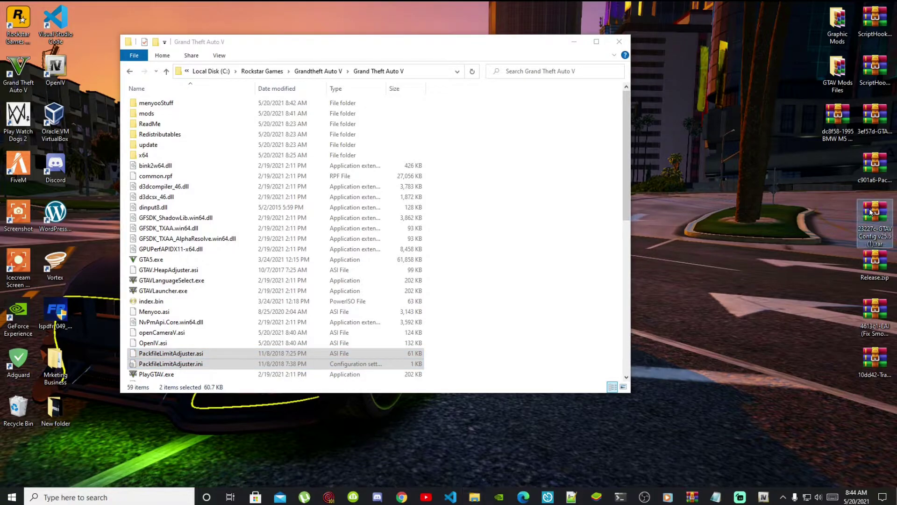
# Browse the GTAV Config v25.5 archive to Gta Config v25.5 for v 1.0.2245.0 > 5x traffic 5x peds, then bring up OpenIV.
pyautogui.doubleClick(871, 211)
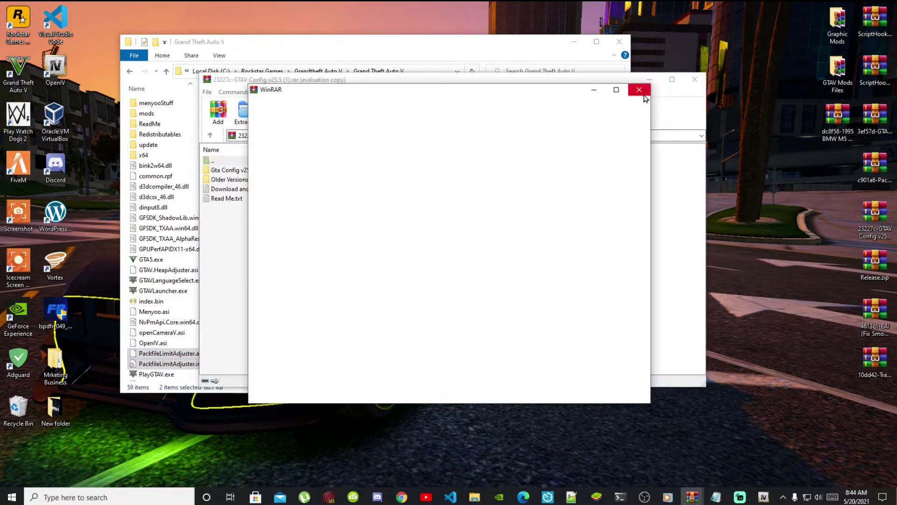
pyautogui.click(638, 88)
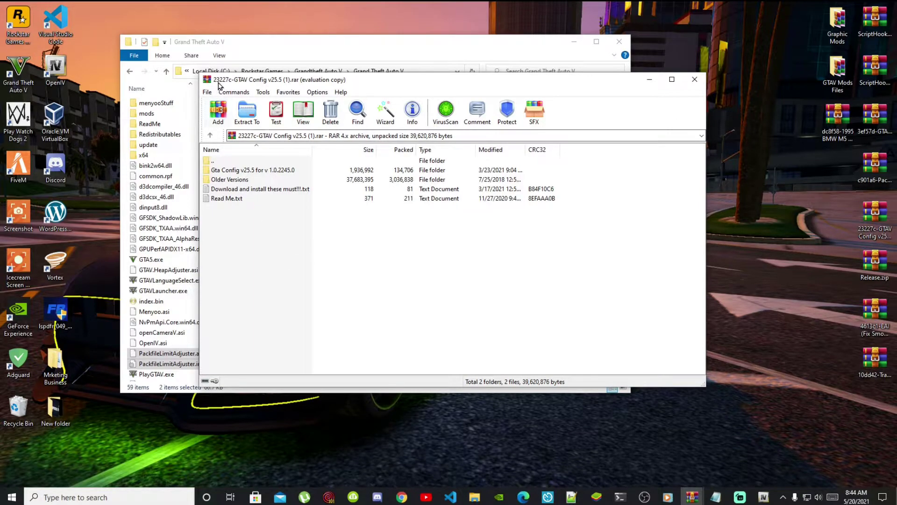
pyautogui.moveTo(218, 83); pyautogui.dragTo(667, 89)
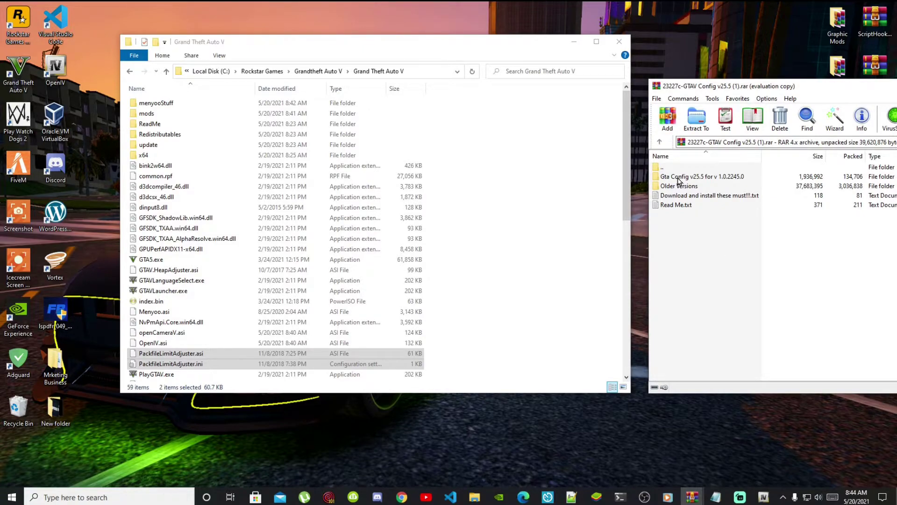
pyautogui.doubleClick(678, 177)
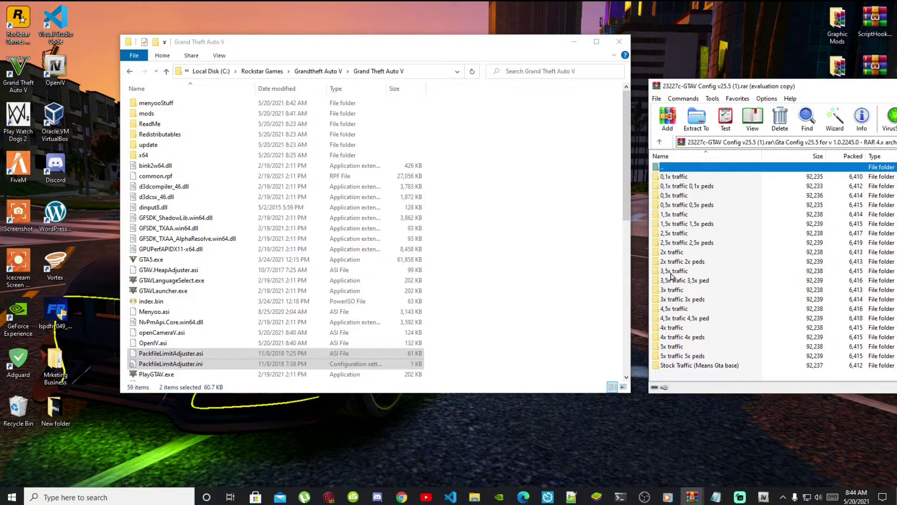
pyautogui.doubleClick(688, 358)
pyautogui.click(605, 430)
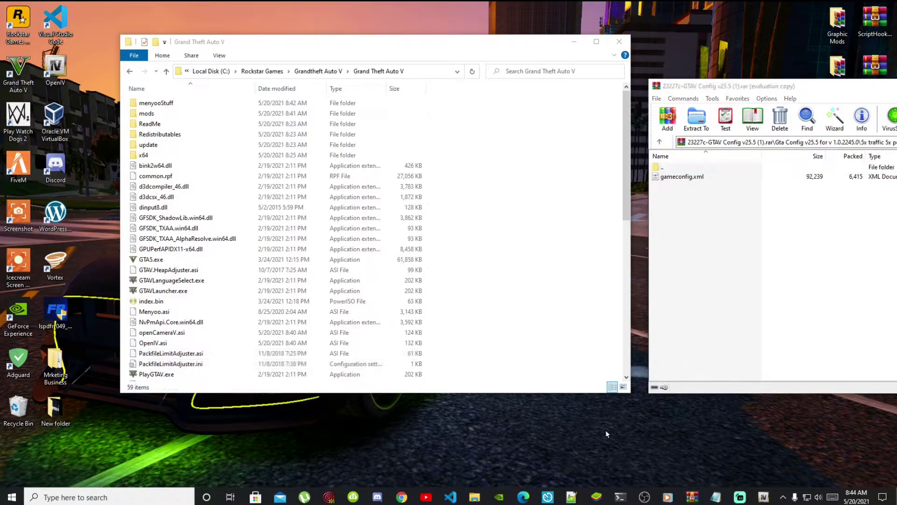
pyautogui.click(762, 495)
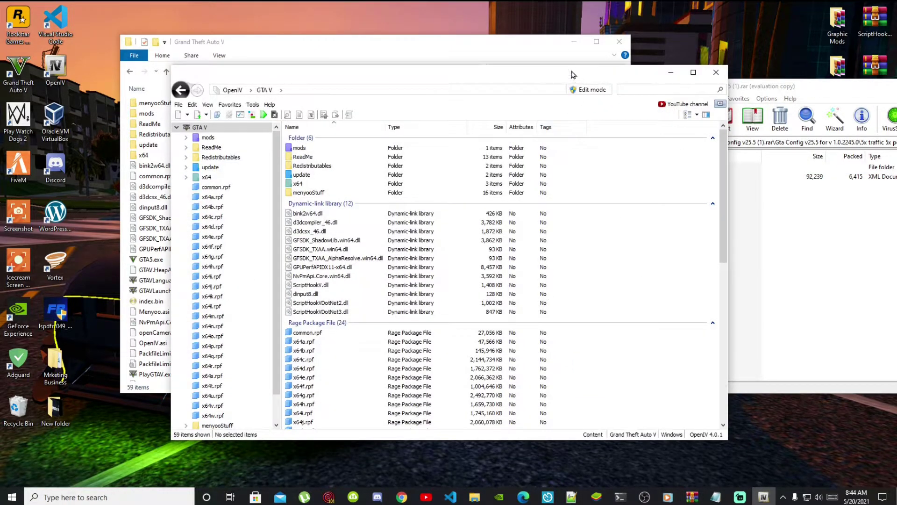
# Browse OpenIV to mods\update\update.rpf\common\data and scroll to gameconfig.xml.
pyautogui.moveTo(481, 77); pyautogui.dragTo(391, 64)
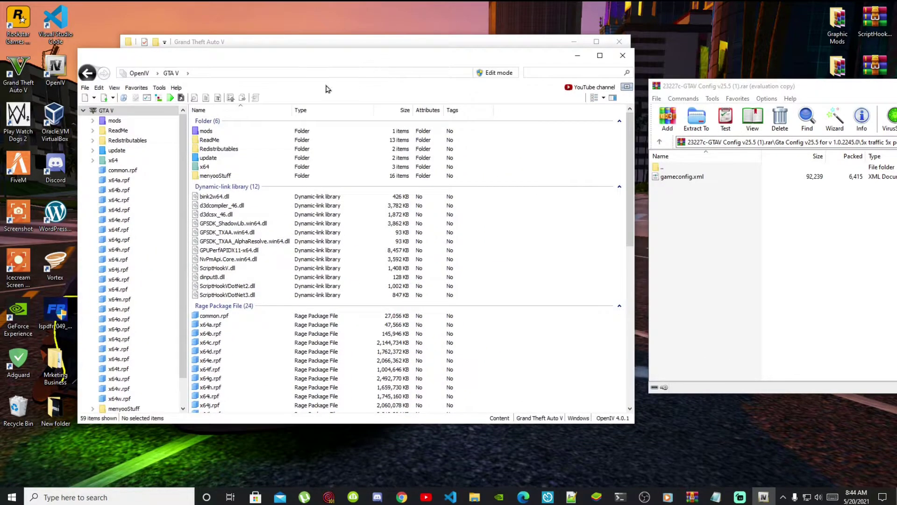
pyautogui.doubleClick(216, 133)
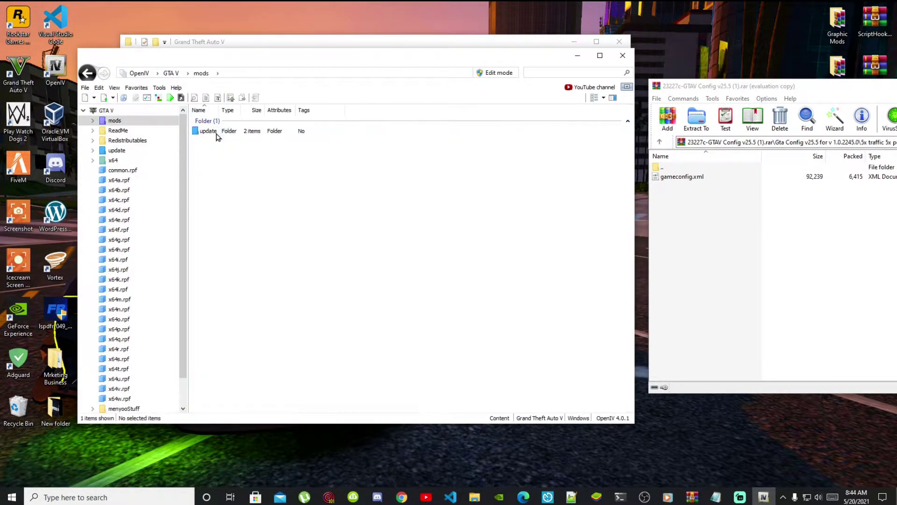
pyautogui.doubleClick(217, 135)
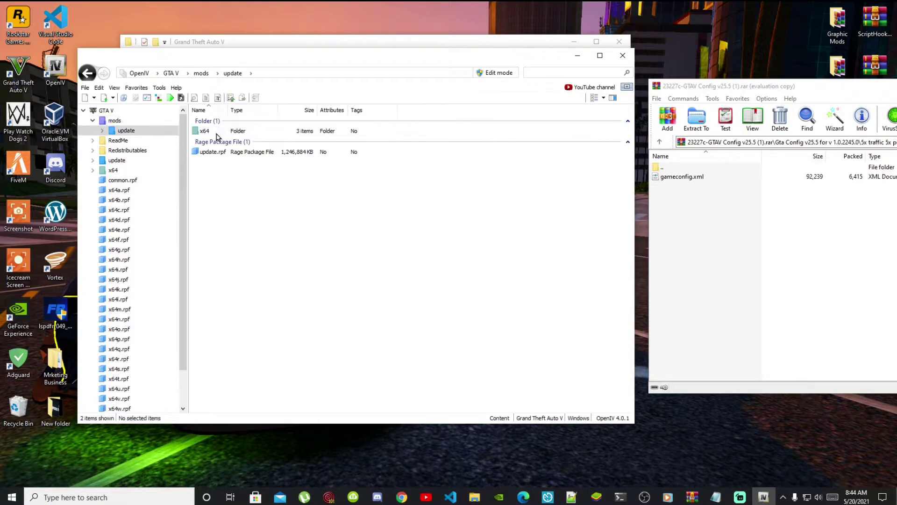
pyautogui.doubleClick(215, 153)
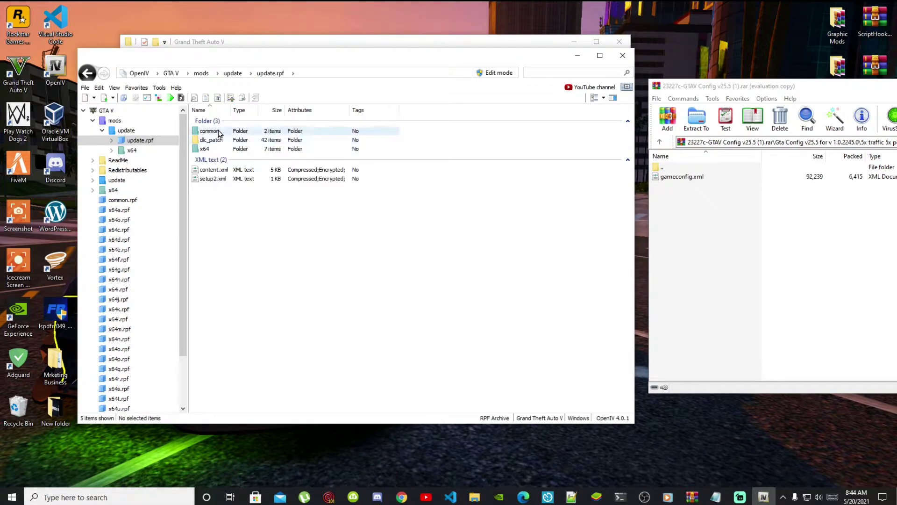
pyautogui.doubleClick(218, 132)
pyautogui.doubleClick(218, 132)
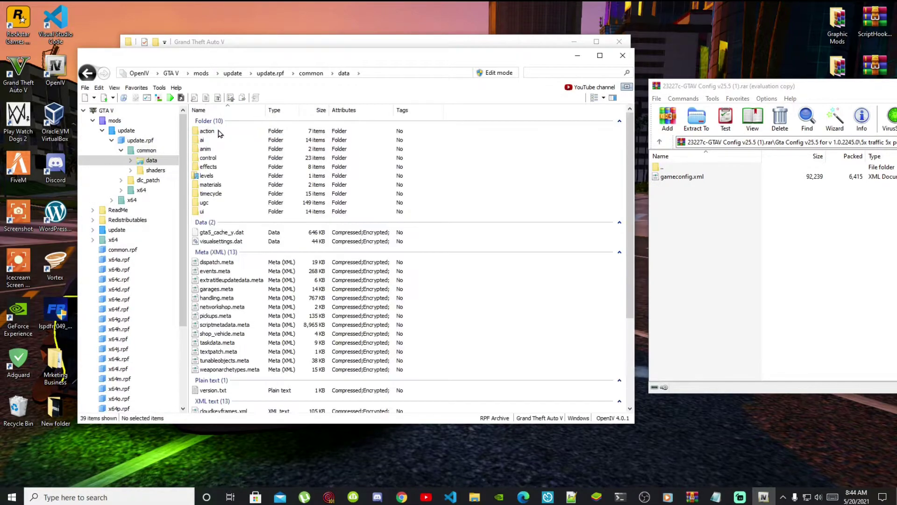
pyautogui.scroll(-4, 243, 183)
pyautogui.scroll(-1, 242, 183)
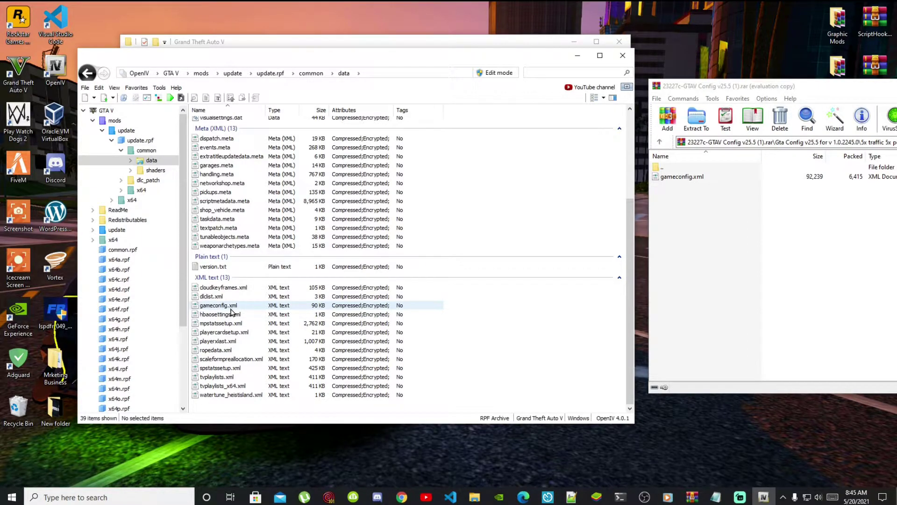
# Switch OpenIV into Edit mode and select the existing gameconfig.xml.
pyautogui.click(498, 75)
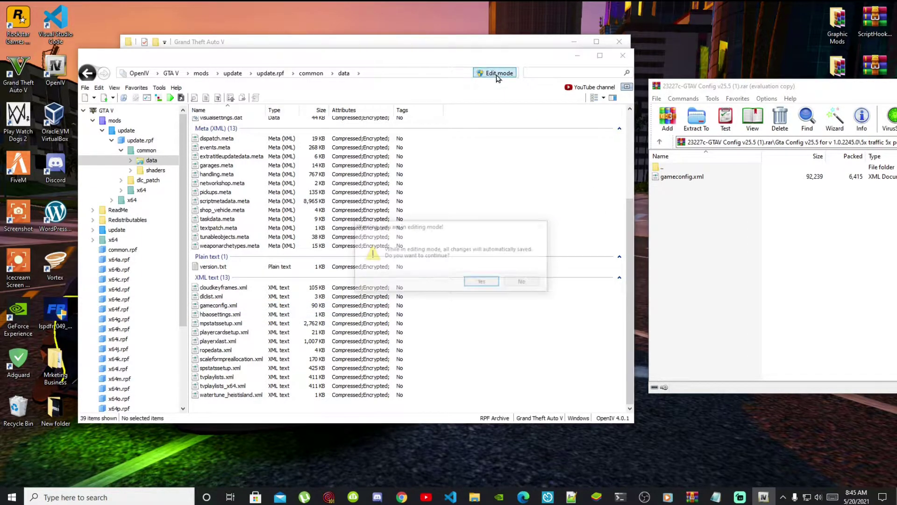
pyautogui.click(483, 283)
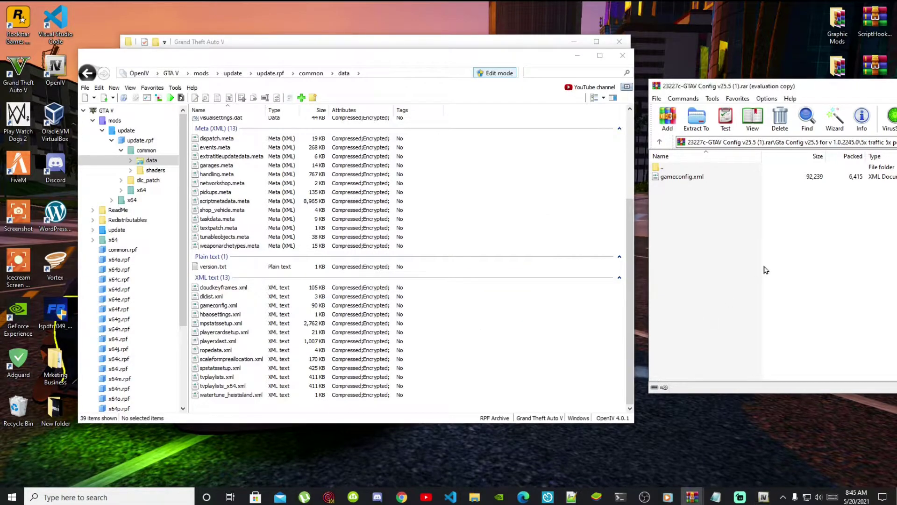
pyautogui.click(229, 308)
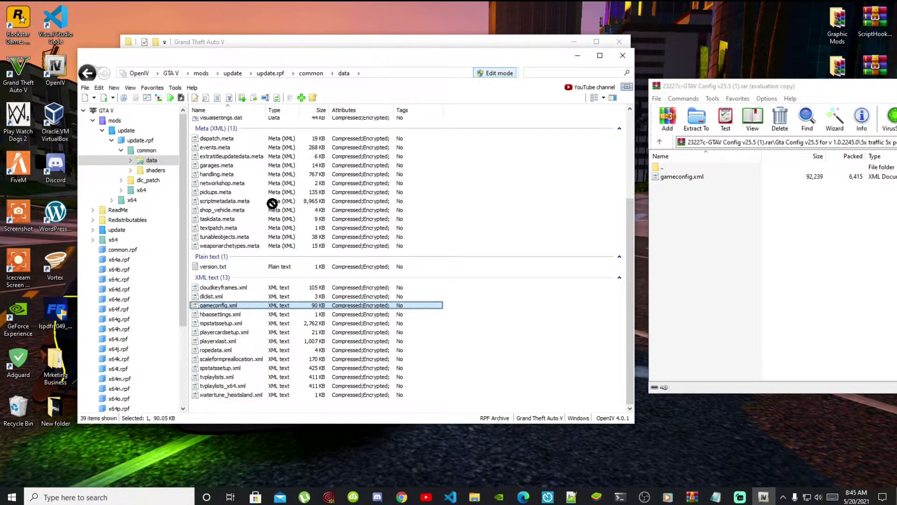
# Replace gameconfig.xml with the 5x traffic 5x peds version from the archive, then close WinRAR.
pyautogui.click(489, 14)
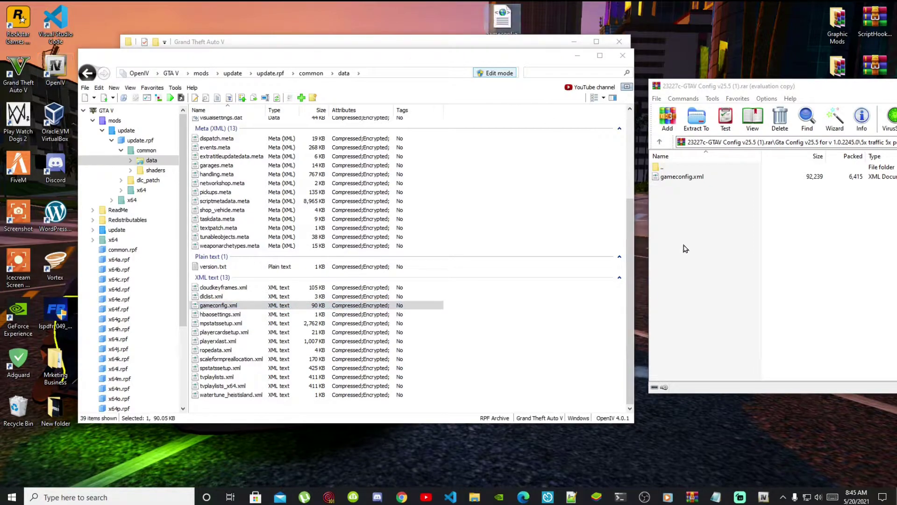
pyautogui.click(694, 264)
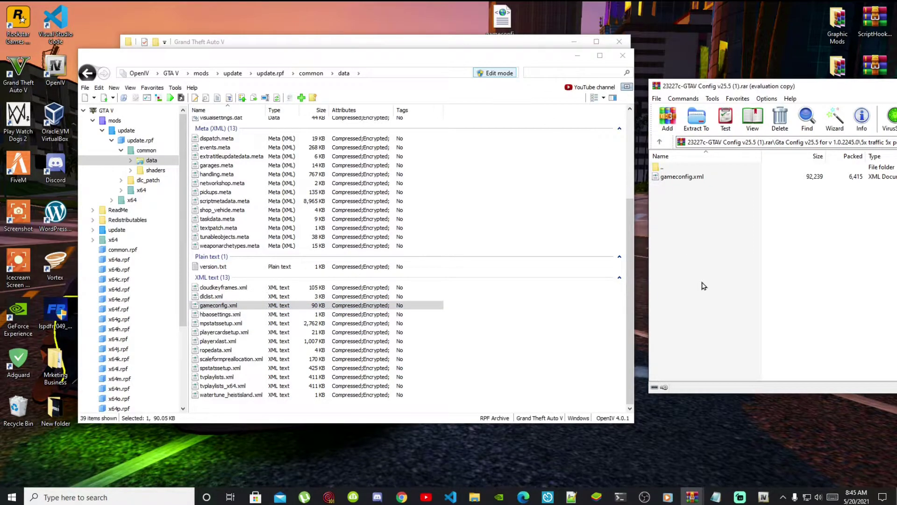
pyautogui.click(680, 180)
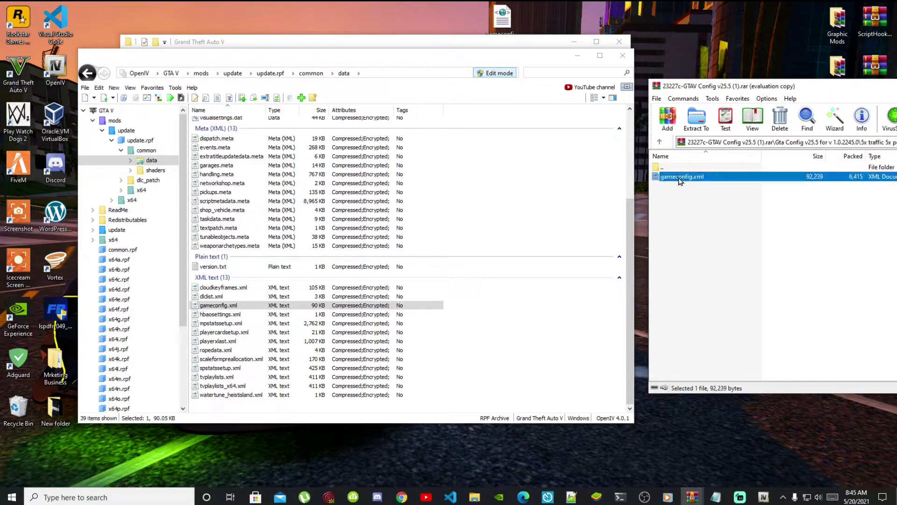
pyautogui.moveTo(680, 181); pyautogui.dragTo(487, 326)
pyautogui.click(731, 257)
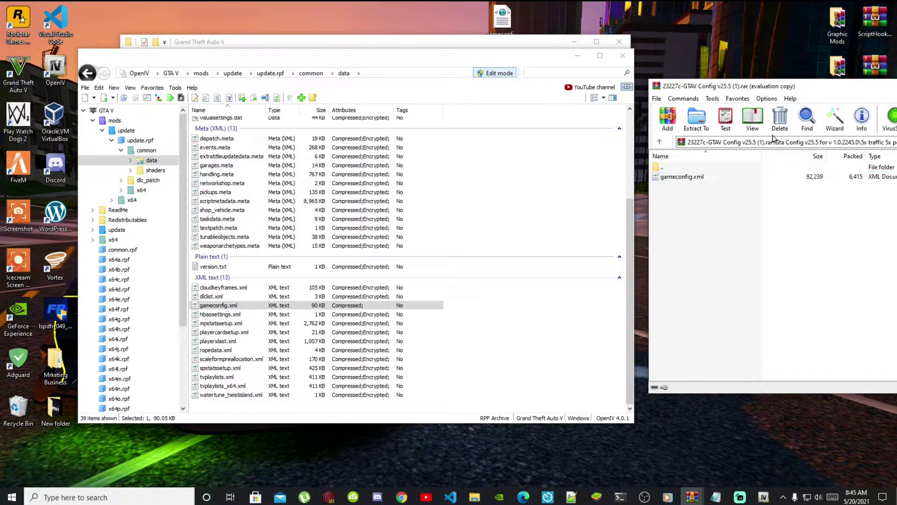
pyautogui.moveTo(777, 89); pyautogui.dragTo(402, 88)
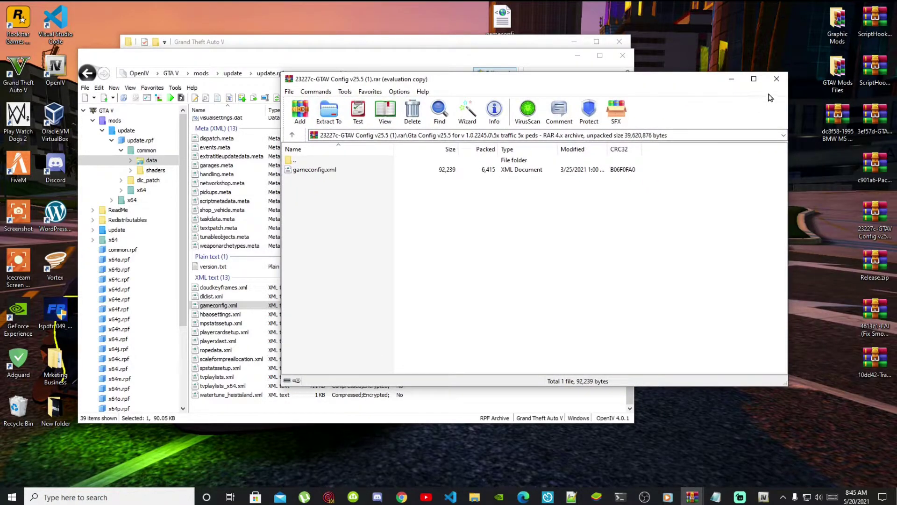
pyautogui.hotkey('alt', 'F4')
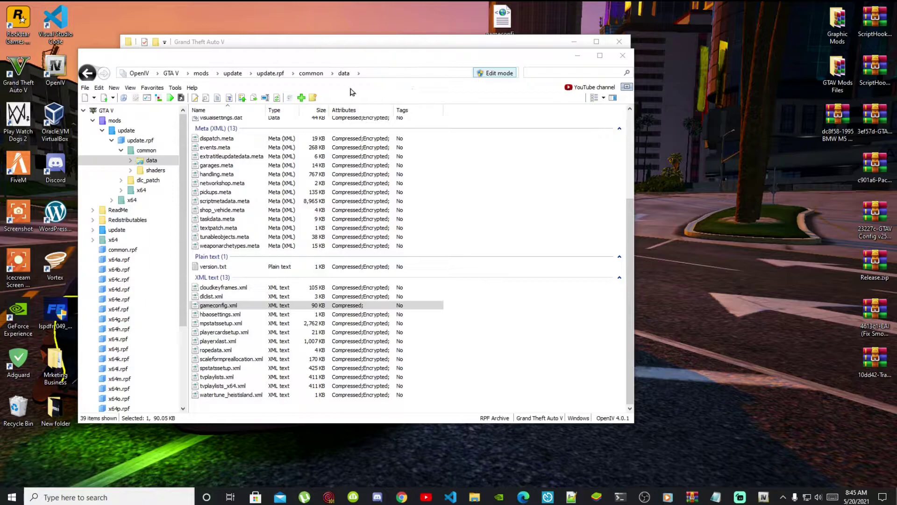
# Minimize OpenIV and open the BMW M5 E34 archive at its m5e34 folder.
pyautogui.click(578, 57)
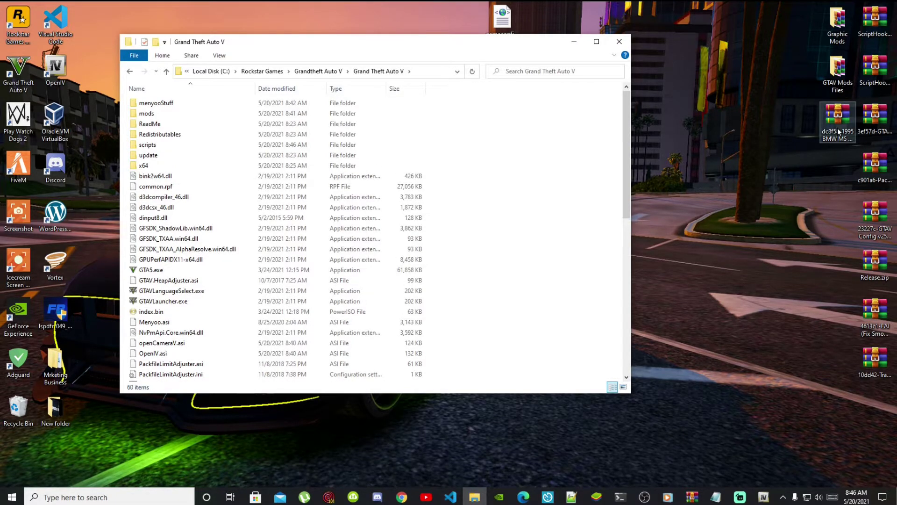
pyautogui.click(692, 496)
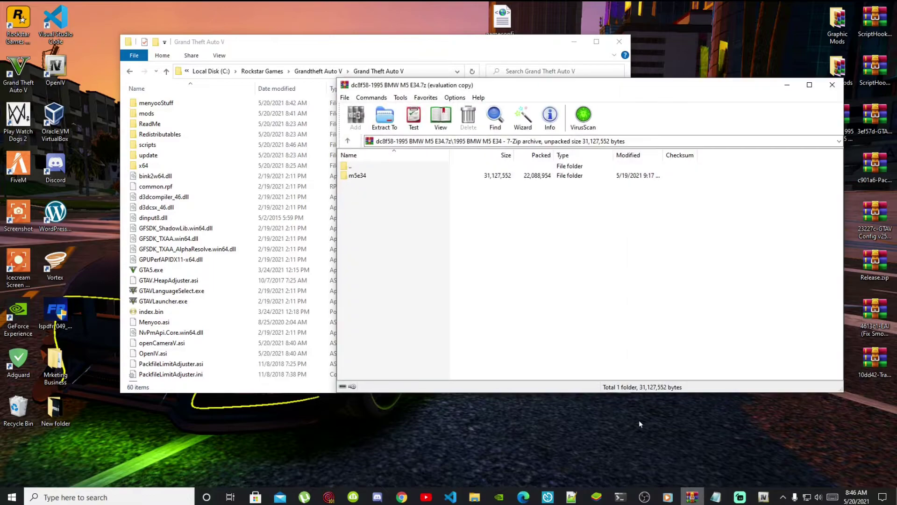
pyautogui.moveTo(375, 89); pyautogui.dragTo(685, 94)
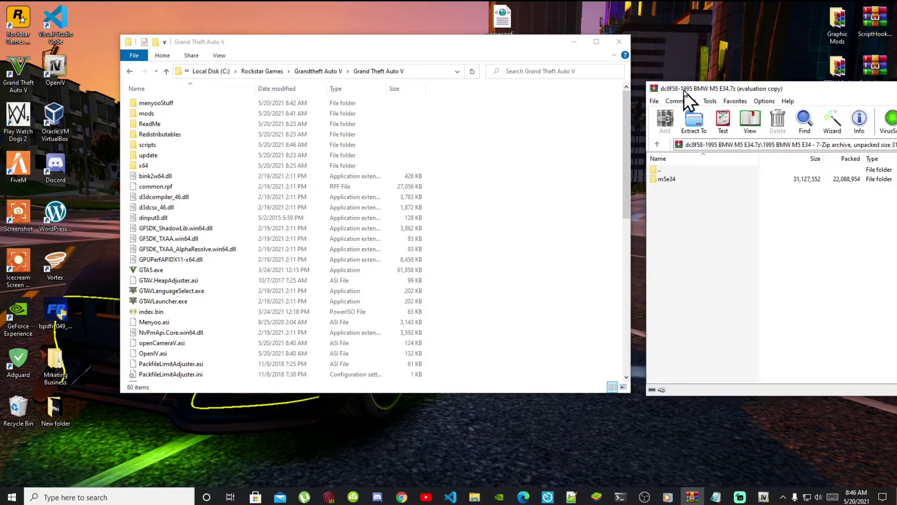
pyautogui.doubleClick(667, 179)
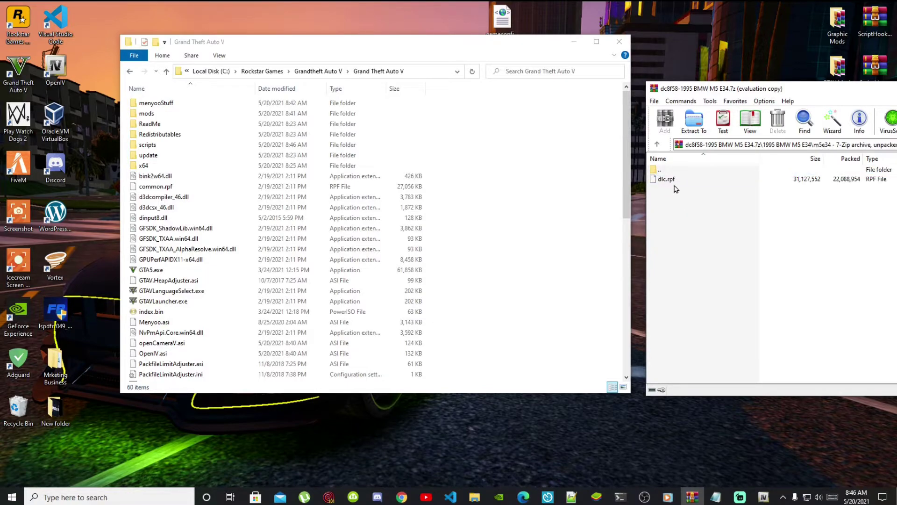
# Copy the m5e34 folder into the mods\update\x64\dlcpacks folder in File Explorer.
pyautogui.doubleClick(144, 116)
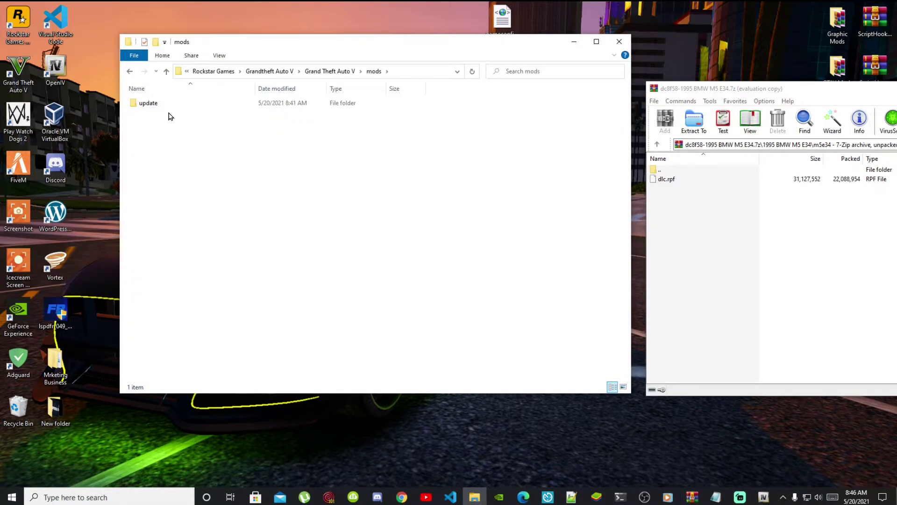
pyautogui.doubleClick(163, 108)
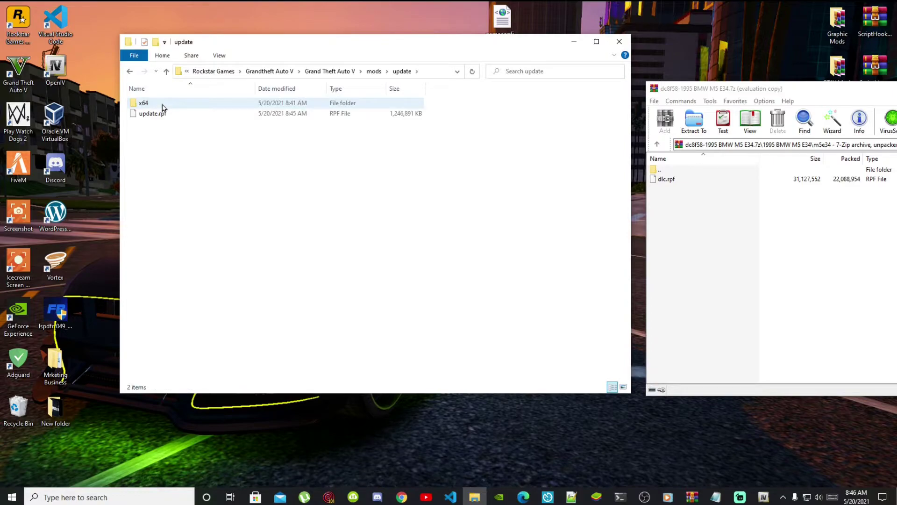
pyautogui.doubleClick(163, 107)
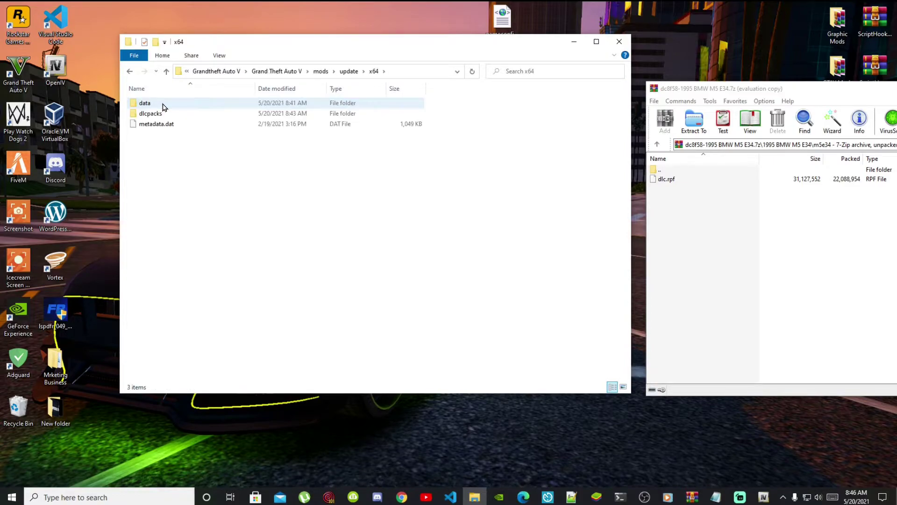
pyautogui.doubleClick(162, 116)
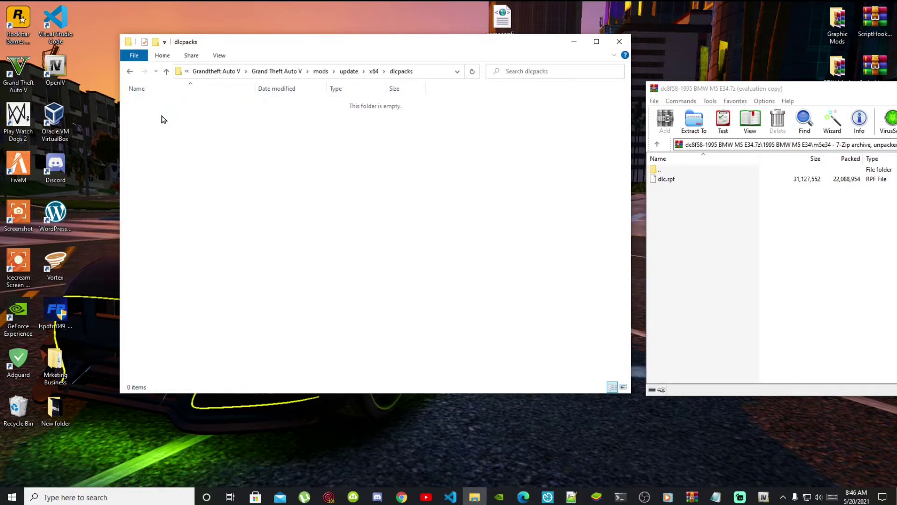
pyautogui.doubleClick(668, 169)
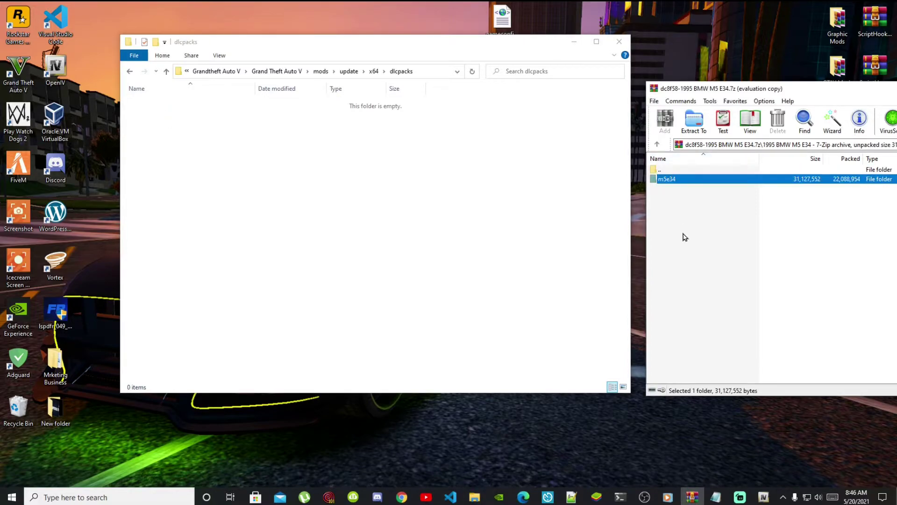
pyautogui.click(668, 181)
pyautogui.moveTo(669, 182); pyautogui.dragTo(318, 183)
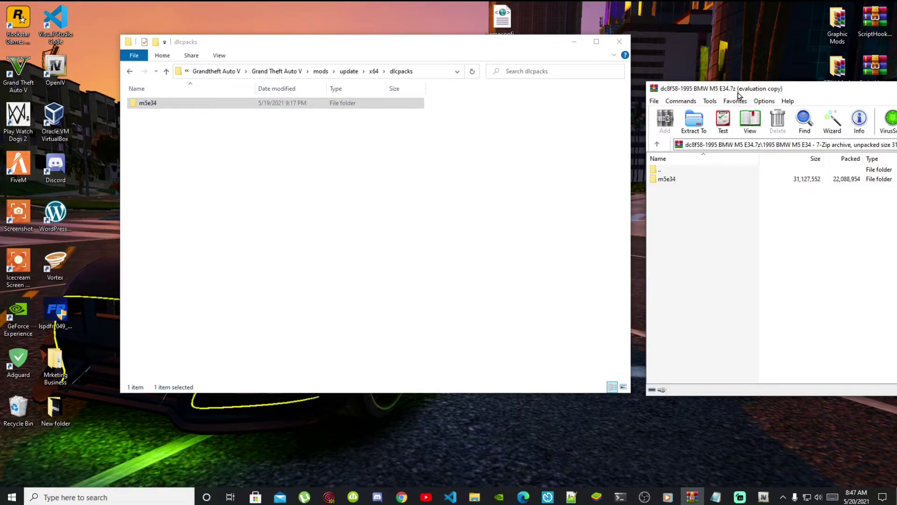
pyautogui.moveTo(741, 93); pyautogui.dragTo(318, 101)
# Close the BMW archive and copy the dlcpacks:\m5e34\ install line from the GTA5-Mods.com mod page.
pyautogui.click(715, 98)
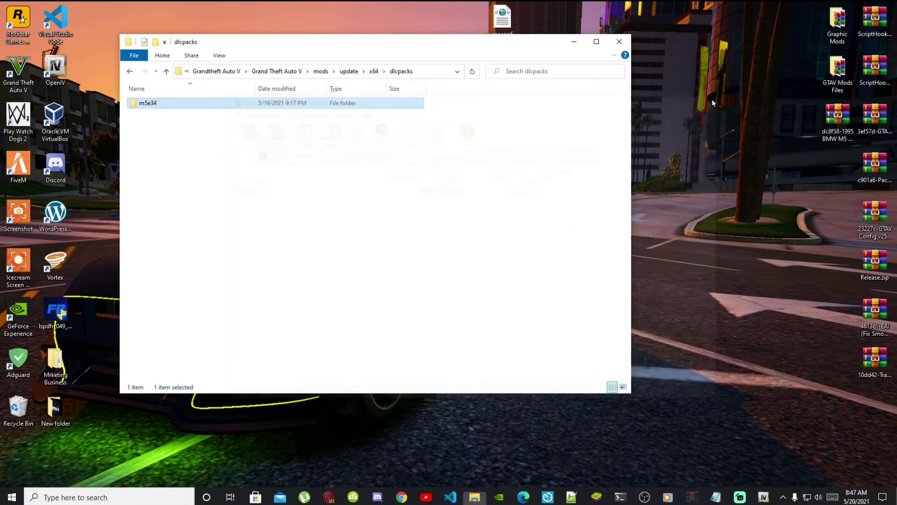
pyautogui.click(402, 497)
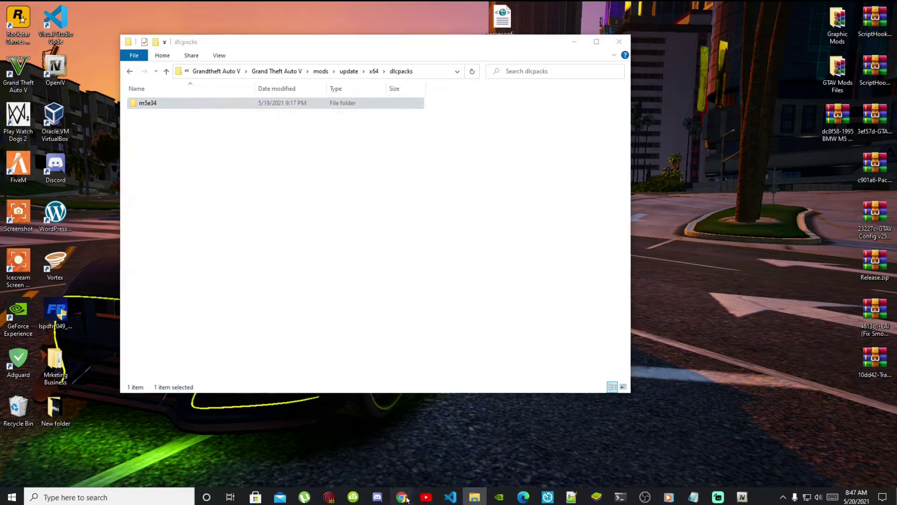
pyautogui.click(408, 463)
pyautogui.scroll(-9, 479, 302)
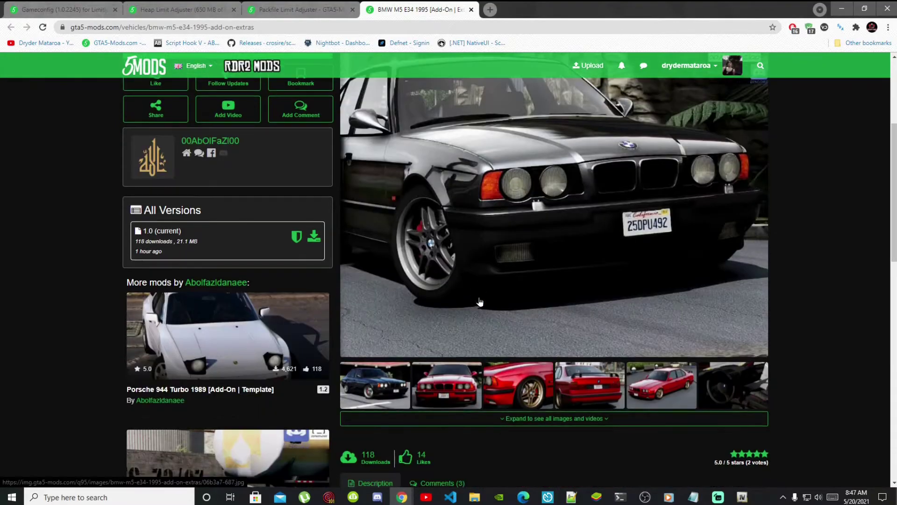
pyautogui.scroll(-1, 488, 304)
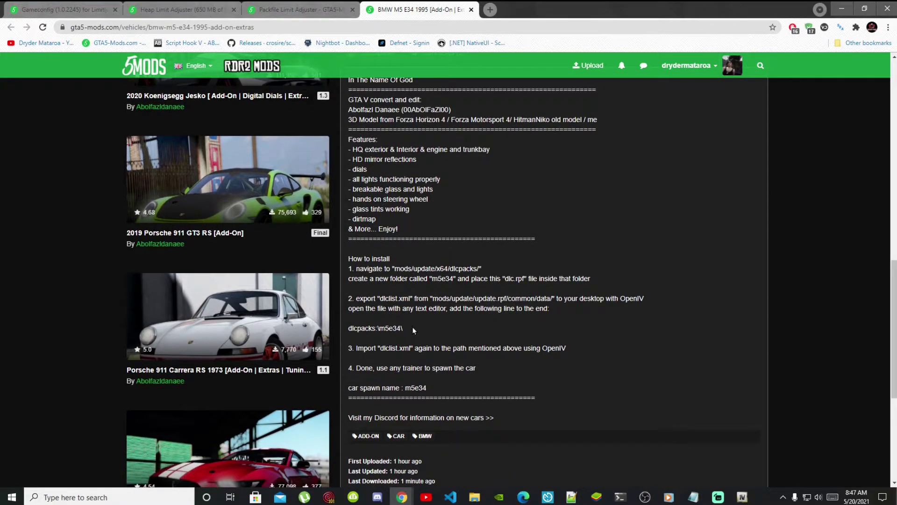
pyautogui.moveTo(411, 327); pyautogui.dragTo(349, 327)
pyautogui.rightClick(374, 325)
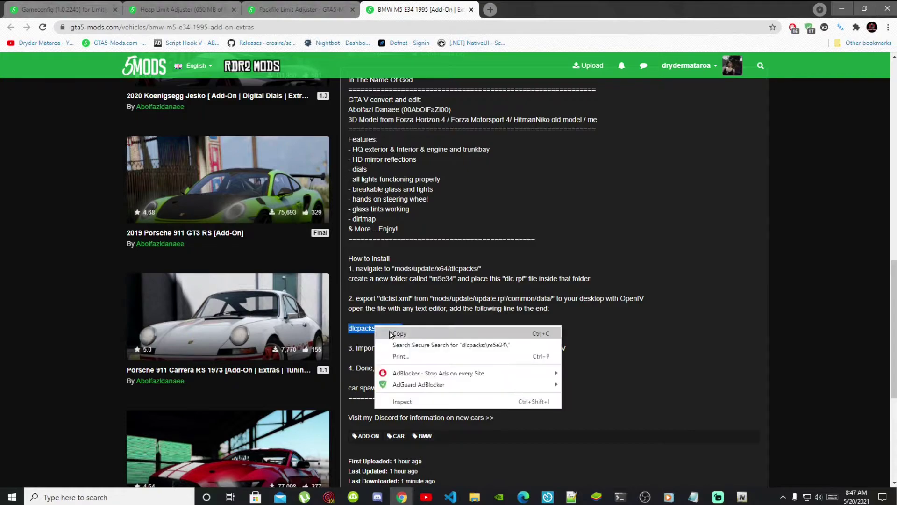
pyautogui.click(392, 335)
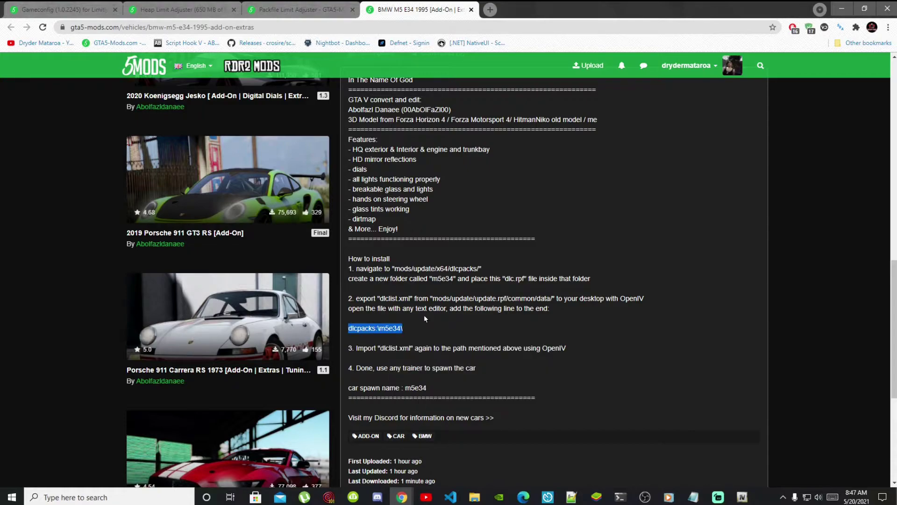
pyautogui.click(841, 8)
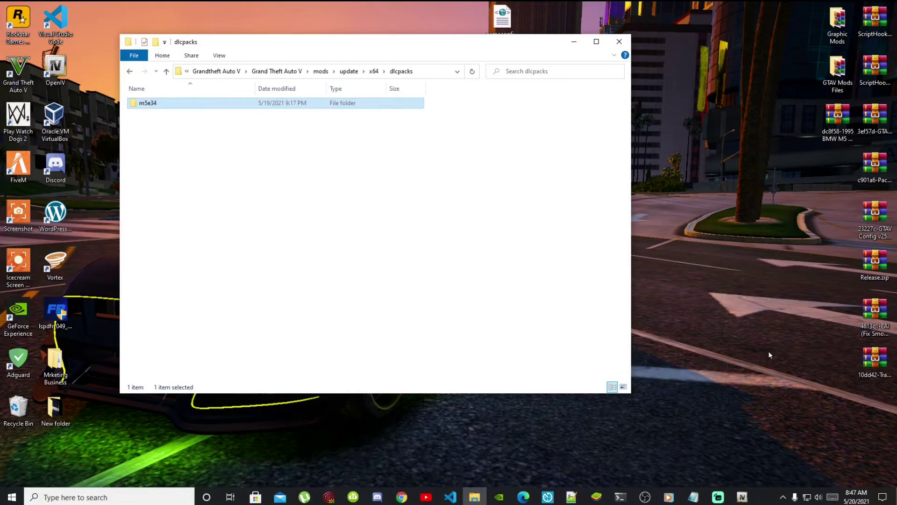
# Paste dlcpacks:\m5e34\ into the Notepad note after undoing the stray backslash, then return to OpenIV.
pyautogui.click(693, 497)
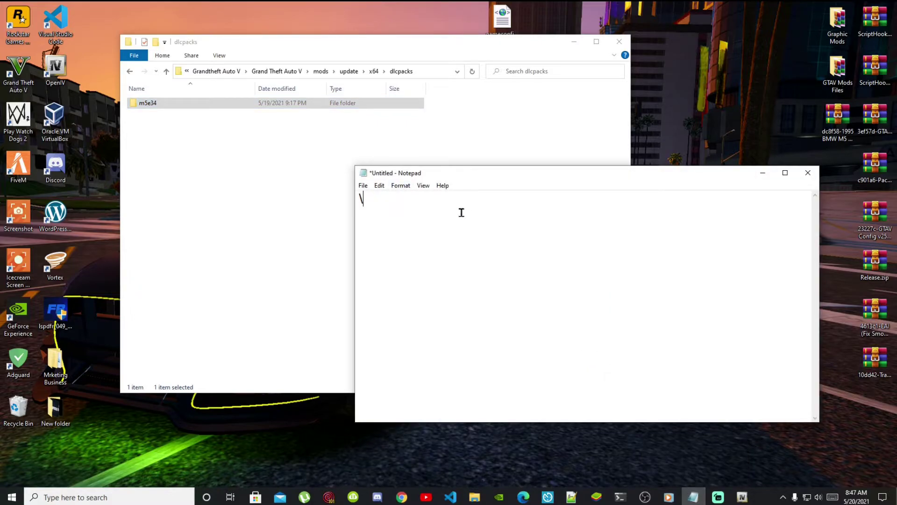
pyautogui.hotkey('ctrl', 'z')
pyautogui.hotkey('ctrl', 'v')
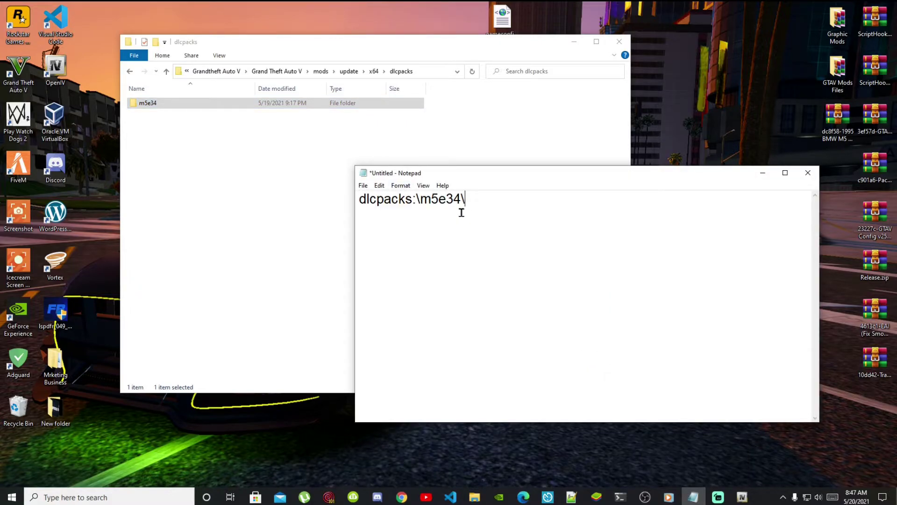
pyautogui.click(741, 497)
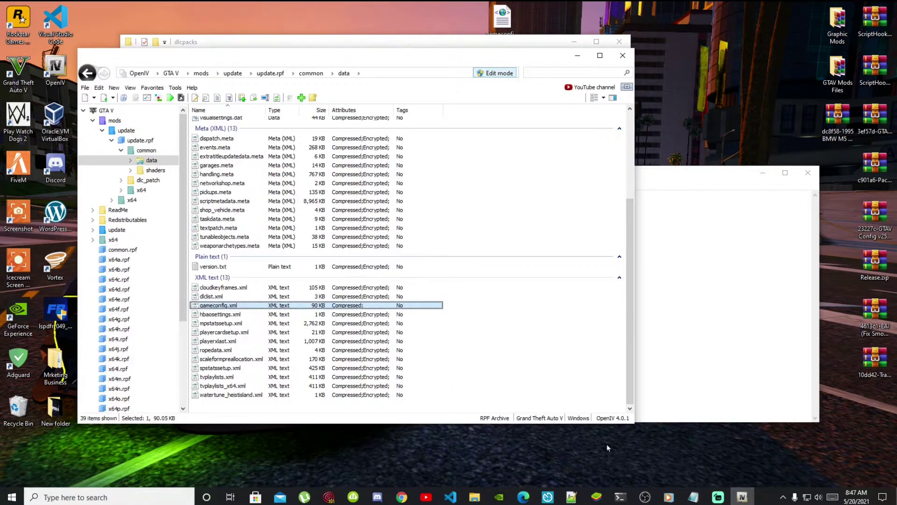
# Open dlclist.xml for editing and copy its last patchday24ng Item line.
pyautogui.click(208, 298)
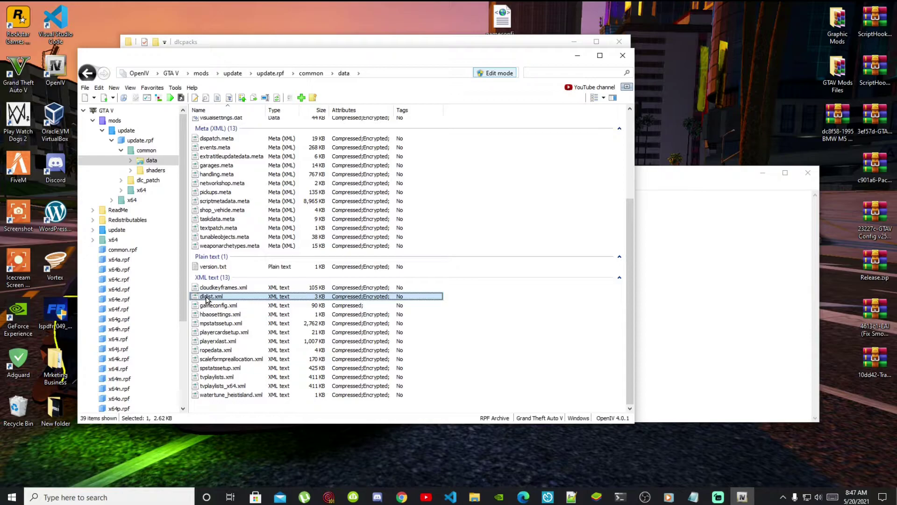
pyautogui.rightClick(207, 299)
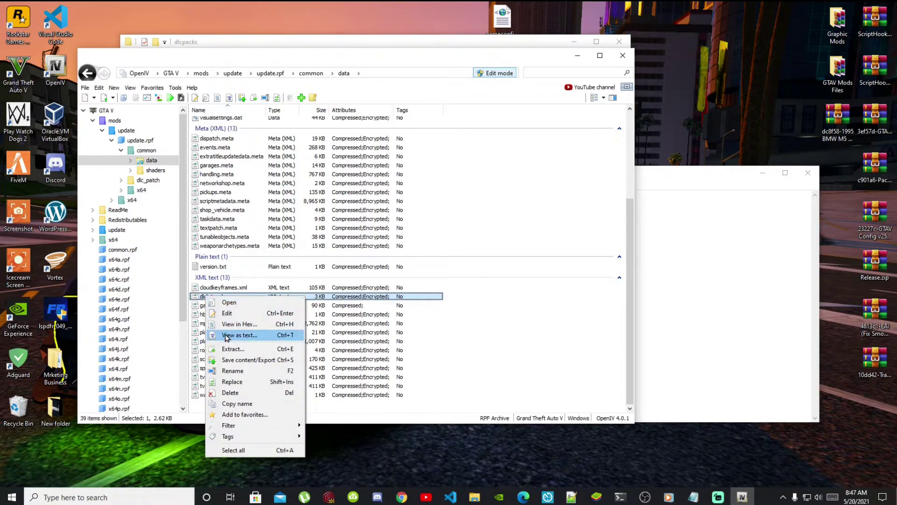
pyautogui.click(230, 314)
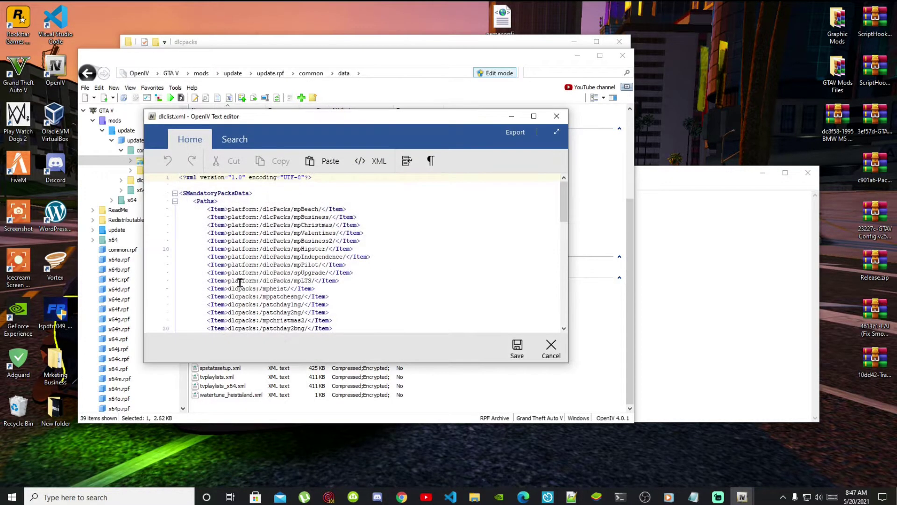
pyautogui.scroll(-11, 244, 282)
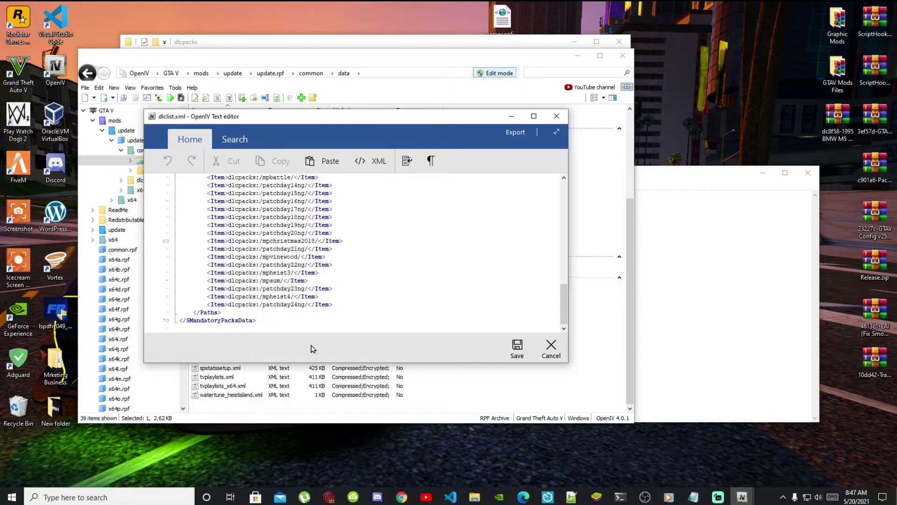
pyautogui.moveTo(336, 304); pyautogui.dragTo(208, 303)
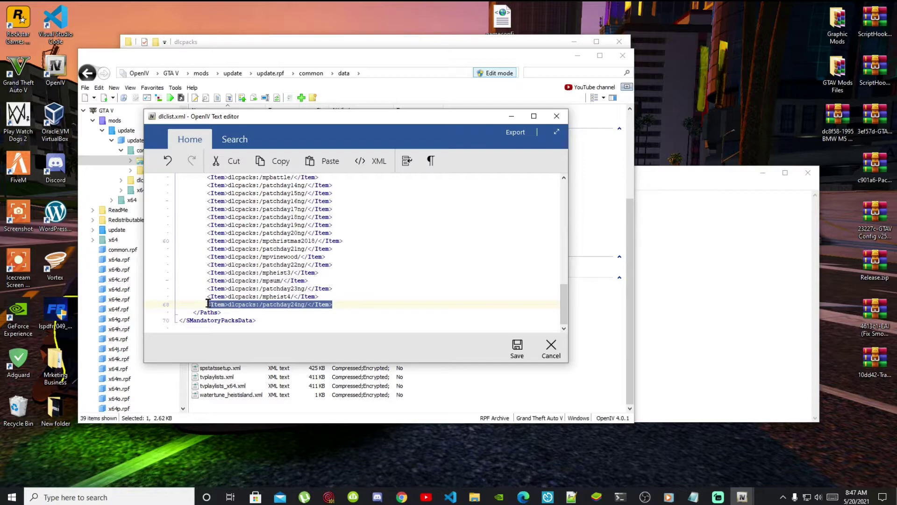
pyautogui.rightClick(235, 307)
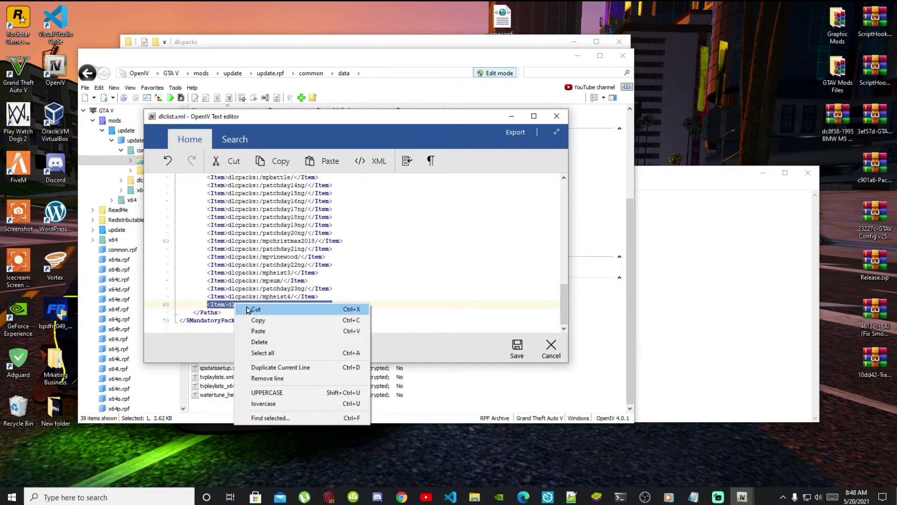
pyautogui.click(255, 324)
# In Notepad, turn the copied line into <Item>dlcpacks:\m5e34\</Item> and copy it.
pyautogui.click(660, 317)
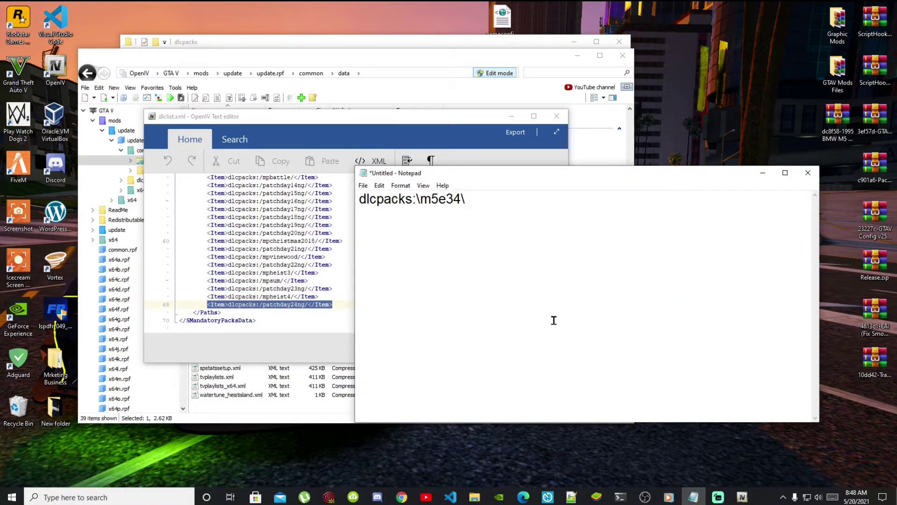
pyautogui.press('Return')
pyautogui.press('Return')
pyautogui.hotkey('ctrl', 'v')
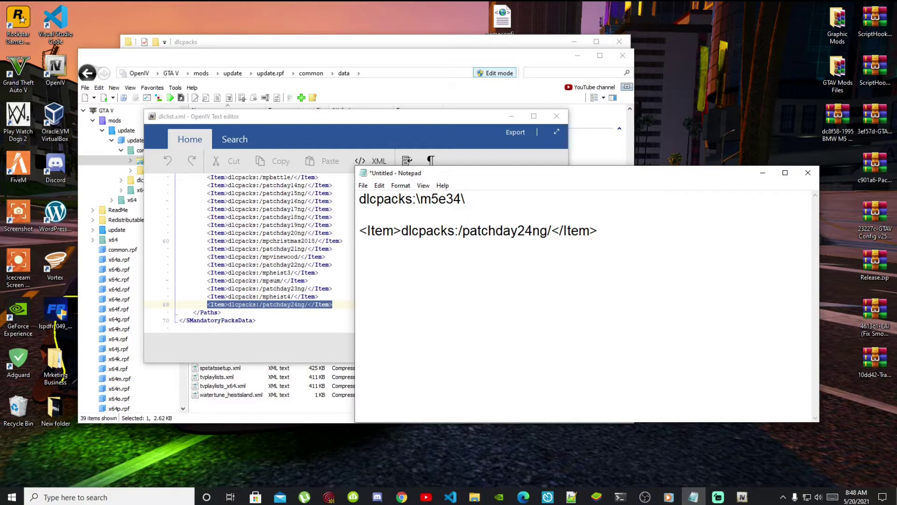
pyautogui.moveTo(467, 199); pyautogui.dragTo(353, 198)
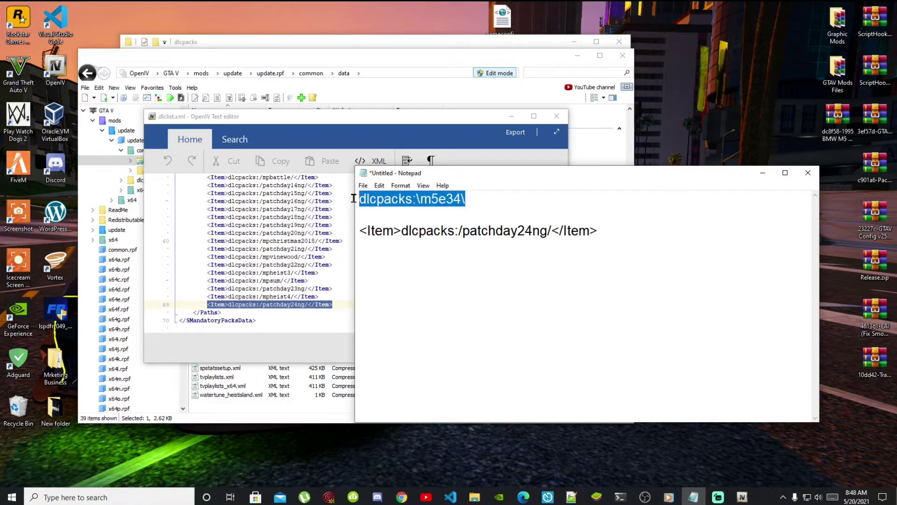
pyautogui.rightClick(398, 191)
pyautogui.click(437, 225)
pyautogui.click(552, 229)
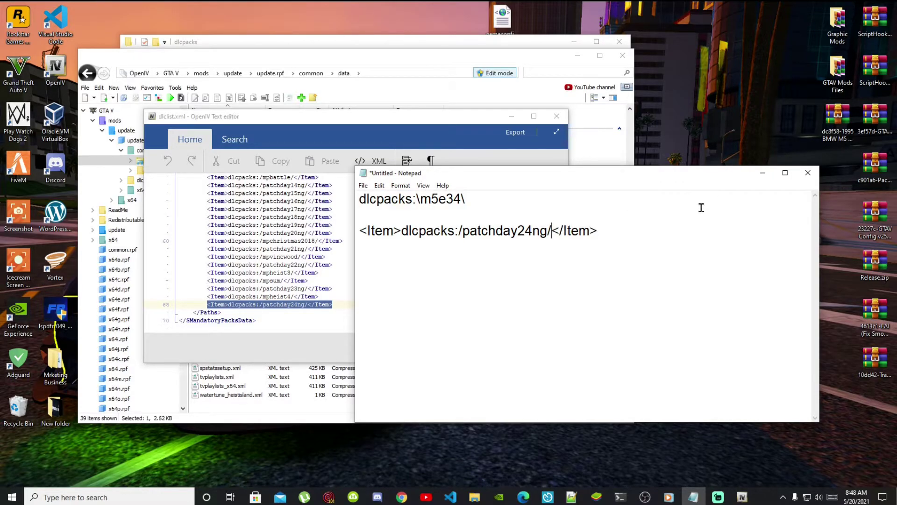
pyautogui.press('BackSpace')
pyautogui.press('BackSpace')
pyautogui.press('BackSpace')
pyautogui.press('BackSpace')
pyautogui.press('BackSpace')
pyautogui.press('BackSpace')
pyautogui.press('BackSpace')
pyautogui.press('BackSpace')
pyautogui.press('BackSpace')
pyautogui.press('BackSpace')
pyautogui.press('BackSpace')
pyautogui.press('BackSpace')
pyautogui.press('BackSpace')
pyautogui.press('BackSpace')
pyautogui.press('BackSpace')
pyautogui.press('BackSpace')
pyautogui.press('BackSpace')
pyautogui.press('BackSpace')
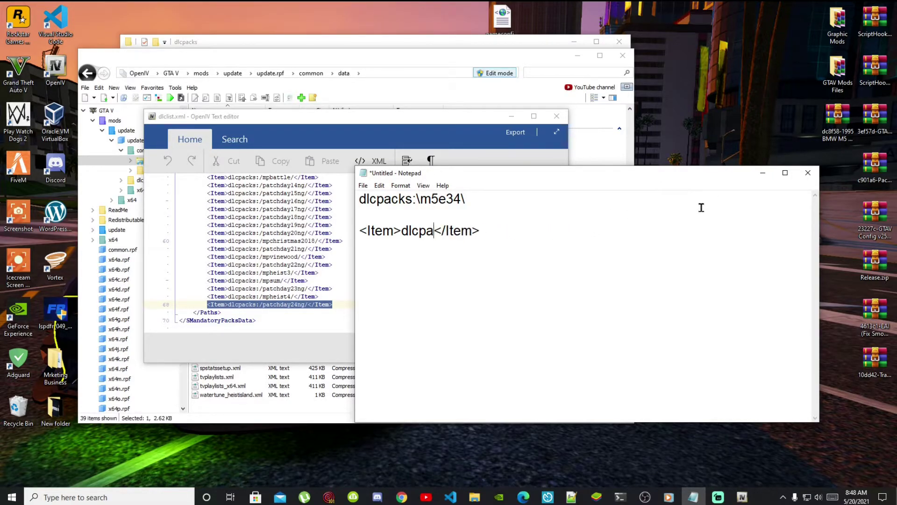
pyautogui.press('BackSpace')
pyautogui.press('BackSpace')
pyautogui.press('BackSpace')
pyautogui.press('BackSpace')
pyautogui.press('BackSpace')
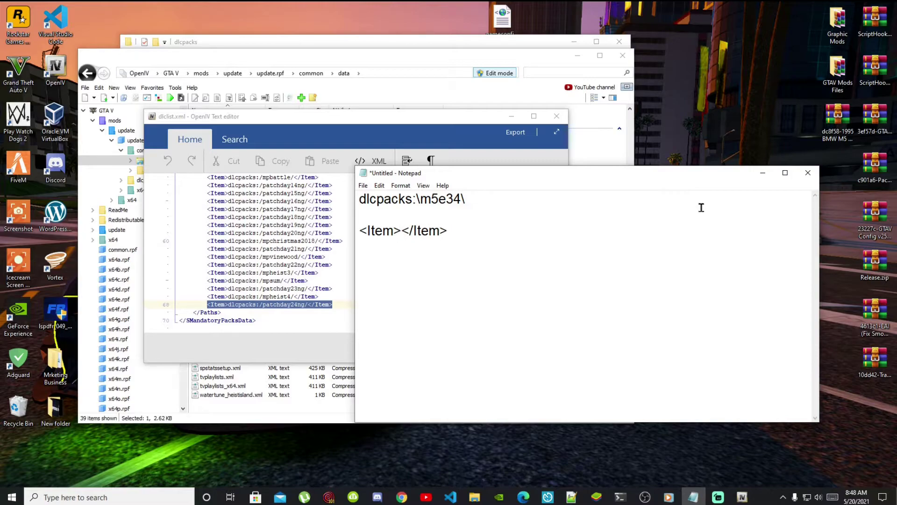
pyautogui.hotkey('ctrl', 'v')
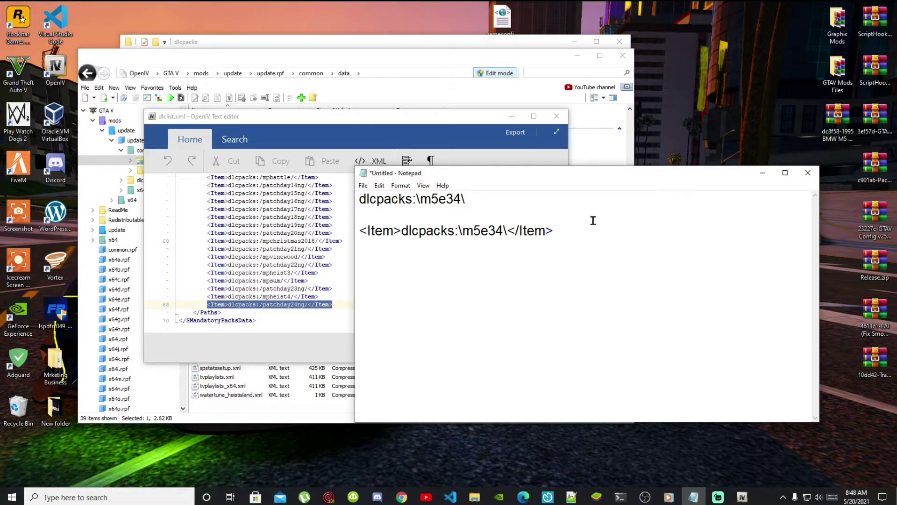
pyautogui.moveTo(571, 230); pyautogui.dragTo(358, 230)
pyautogui.rightClick(375, 226)
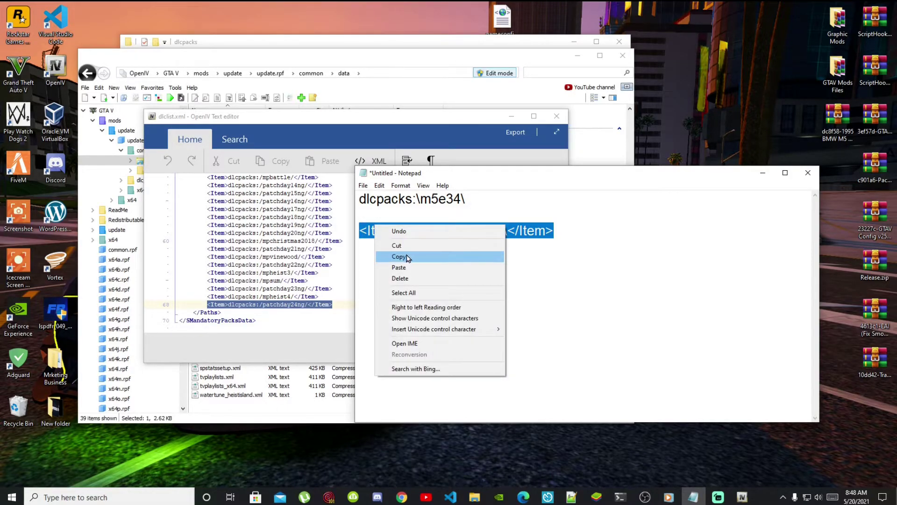
pyautogui.click(398, 257)
# Paste the m5e34 Item line after the patchday24ng entry in dlclist.xml and save.
pyautogui.click(762, 173)
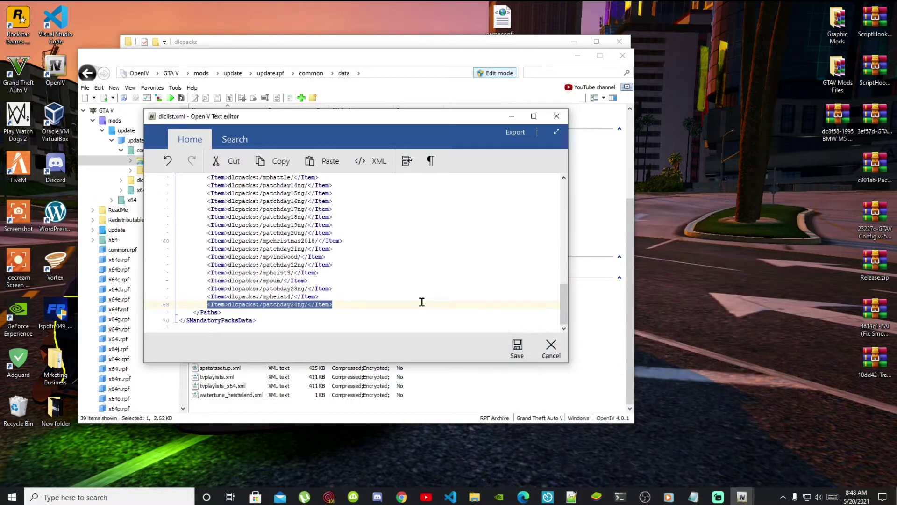
pyautogui.click(369, 305)
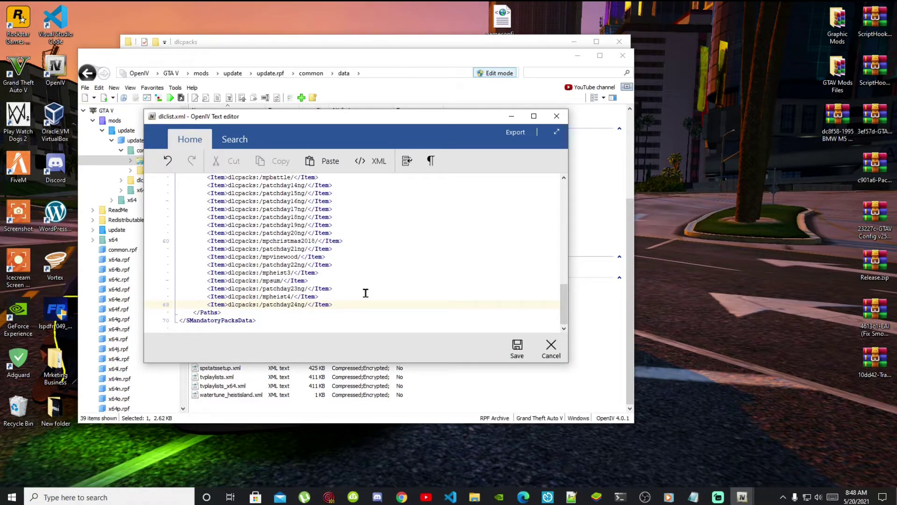
pyautogui.press('Return')
pyautogui.hotkey('ctrl', 'v')
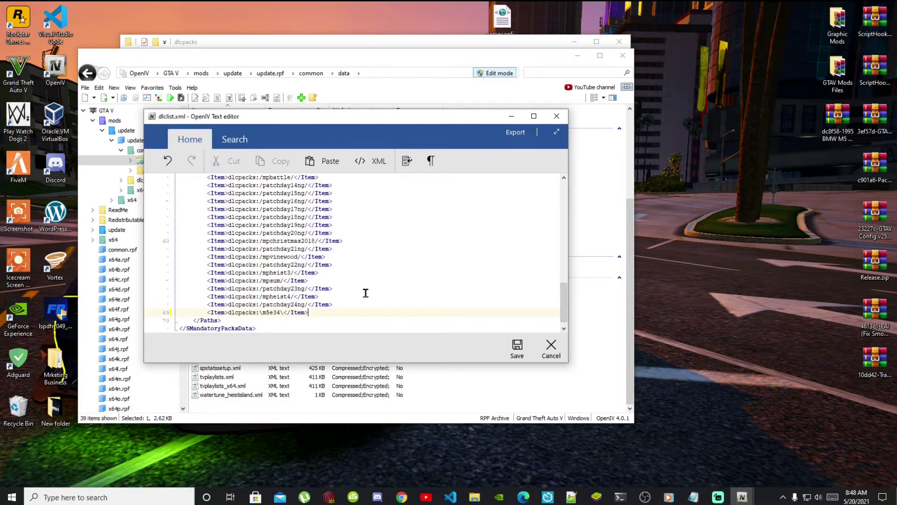
pyautogui.click(516, 348)
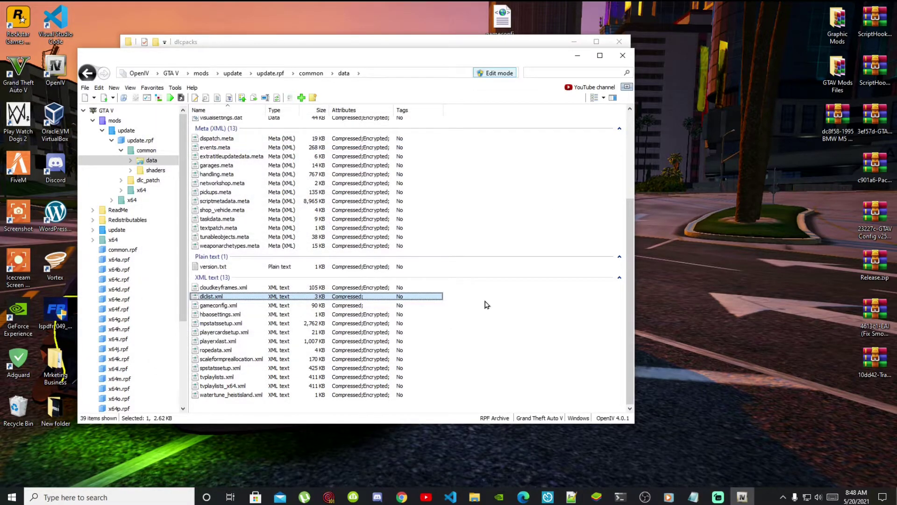
# Check the m5e34 entry in dlclist.xml, turn off Edit mode, and close OpenIV.
pyautogui.doubleClick(210, 296)
pyautogui.scroll(-10, 306, 244)
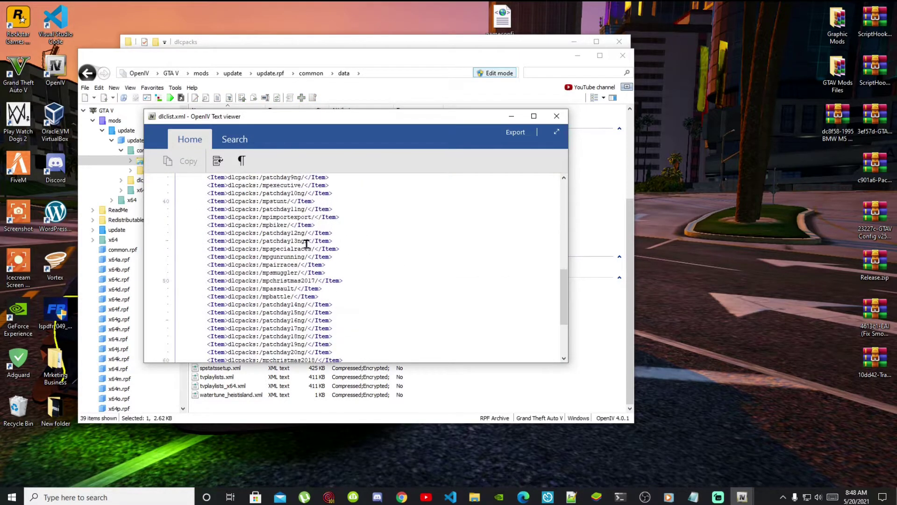
pyautogui.scroll(-4, 306, 243)
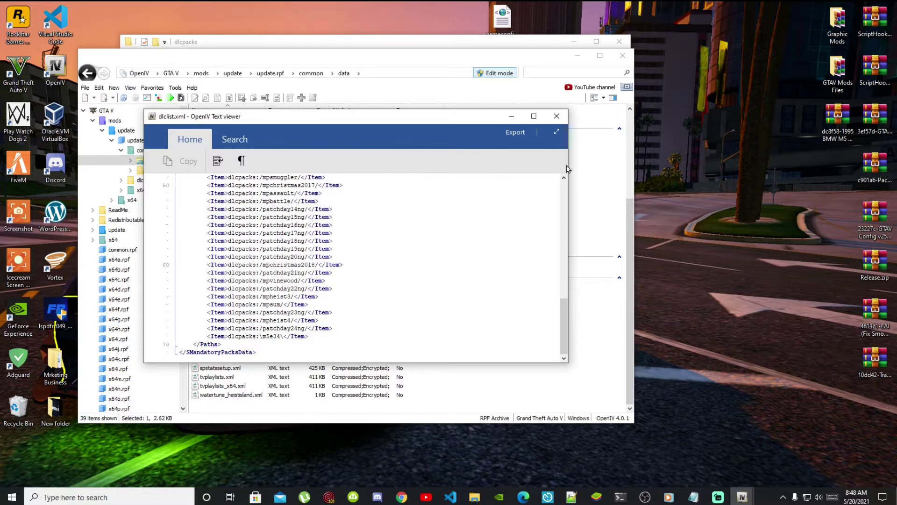
pyautogui.click(555, 116)
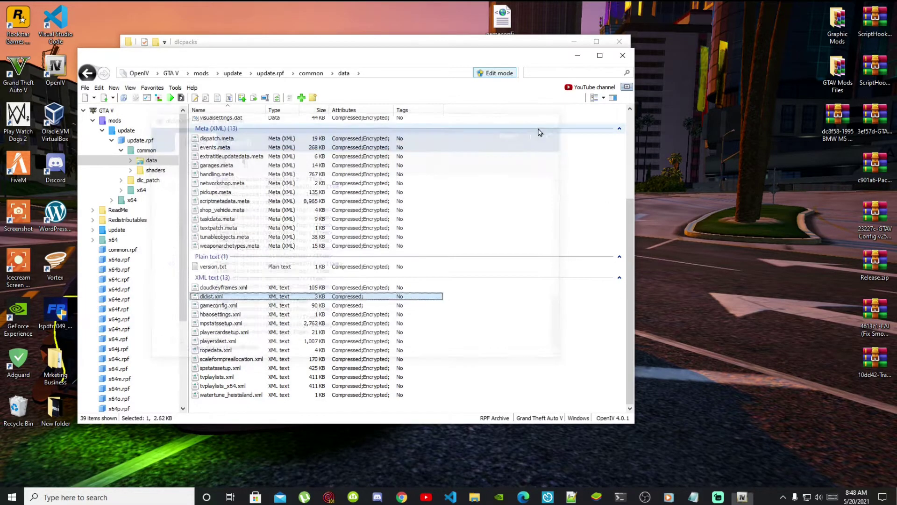
pyautogui.click(503, 73)
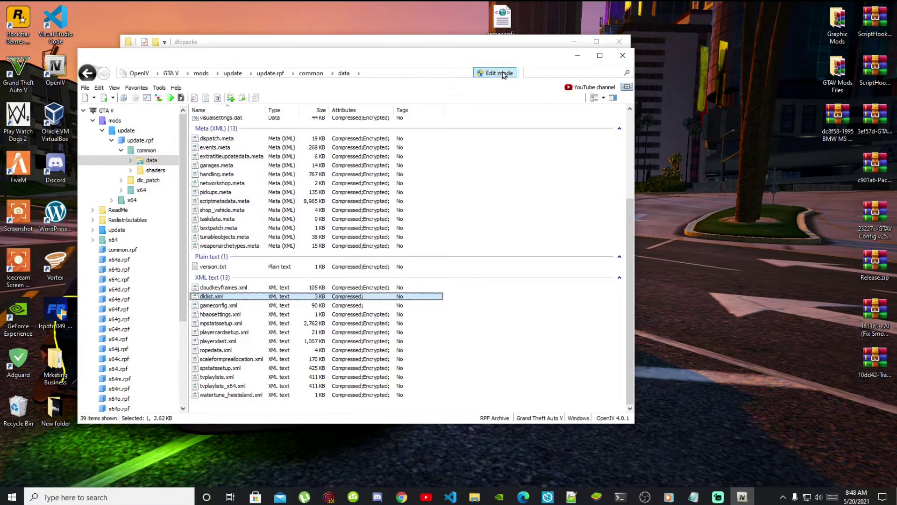
pyautogui.click(172, 73)
pyautogui.click(621, 56)
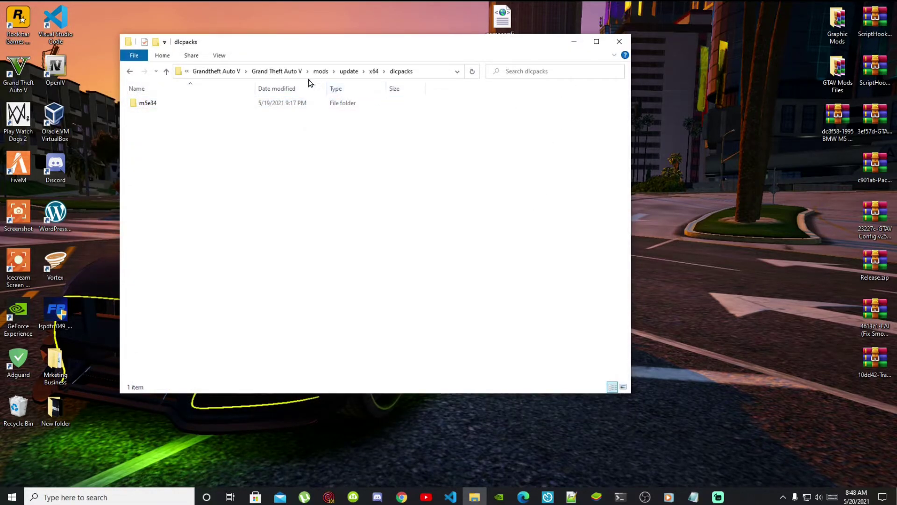
# Refresh the Grand Theft Auto V folder in File Explorer, then close Explorer.
pyautogui.click(289, 73)
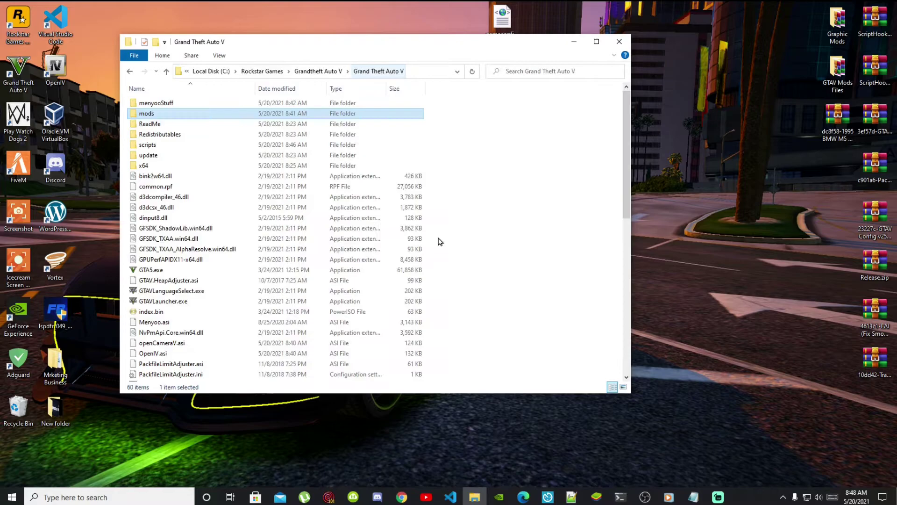
pyautogui.rightClick(505, 286)
pyautogui.click(531, 327)
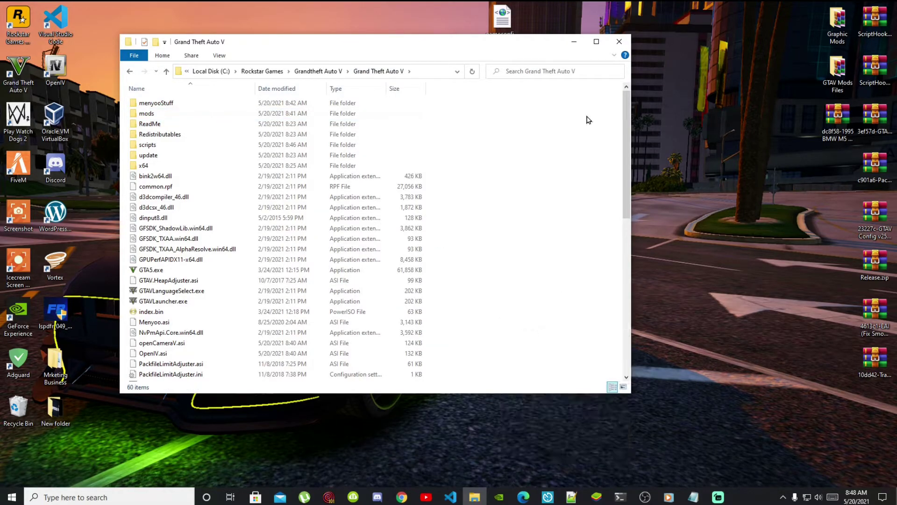
pyautogui.click(619, 43)
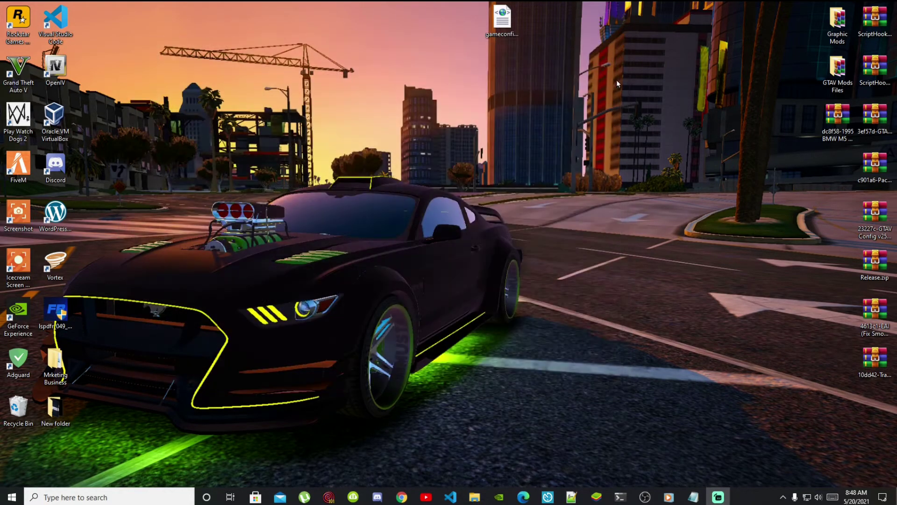
# Close the Notepad notes with Don't Save, then delete gameconfig.xml from the desktop.
pyautogui.click(694, 498)
pyautogui.click(808, 172)
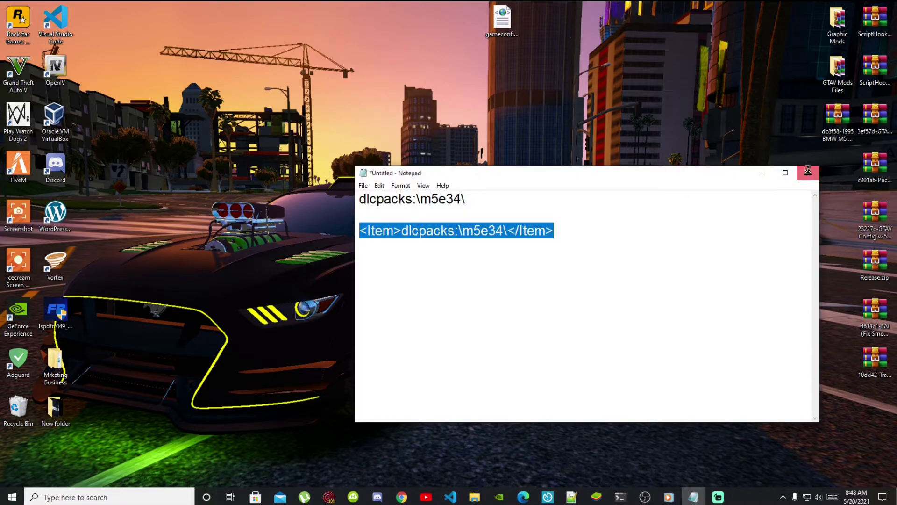
pyautogui.click(465, 253)
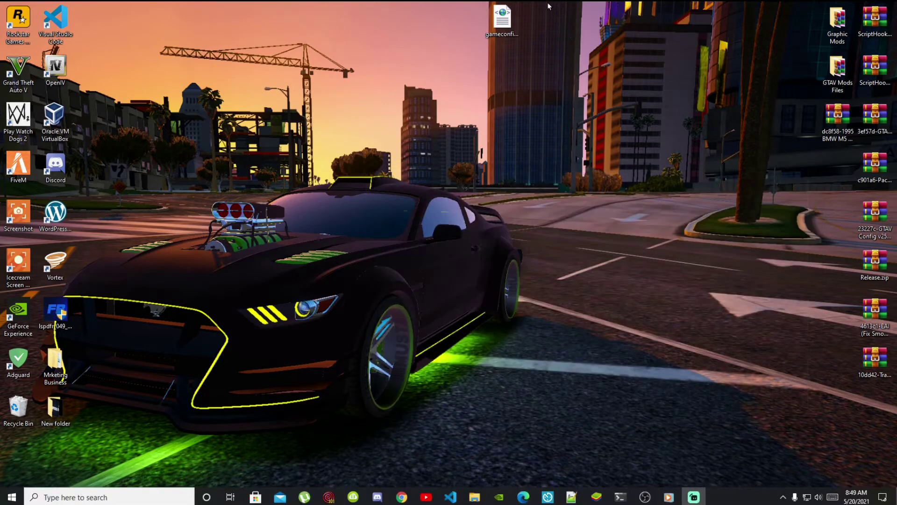
pyautogui.rightClick(505, 16)
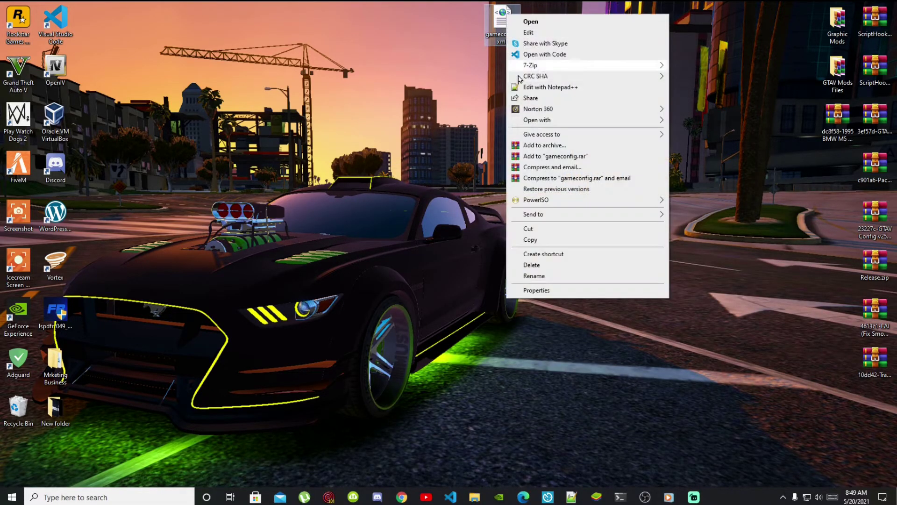
pyautogui.click(522, 264)
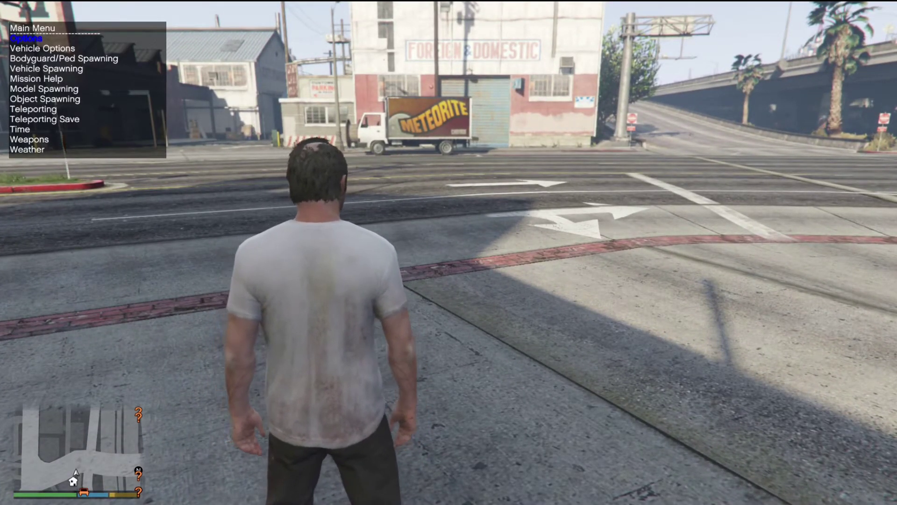
# Spawn 'm5e34, Sports' from Vehicle Spawning > Added Vehicles Menu with the player inside.
pyautogui.press('Down')
pyautogui.press('Down')
pyautogui.press('Down')
pyautogui.press('Return')
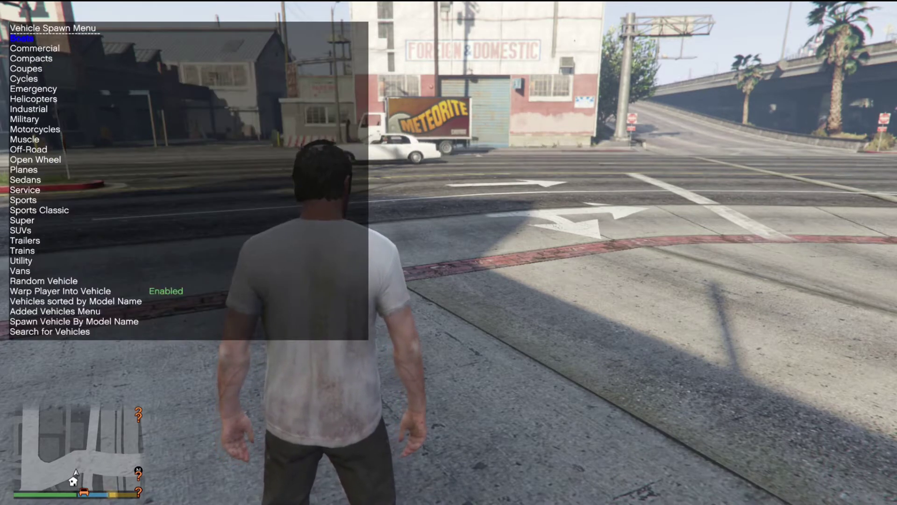
pyautogui.press('Up')
pyautogui.press('Up')
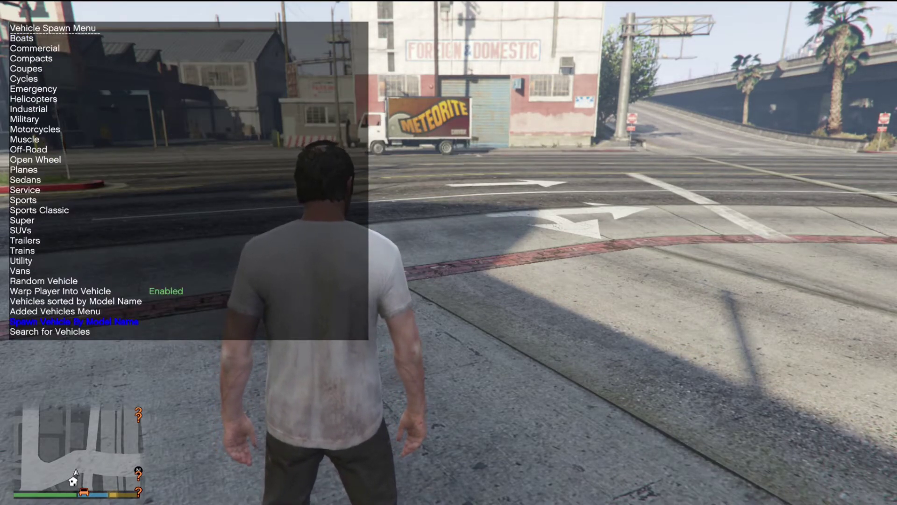
pyautogui.press('Up')
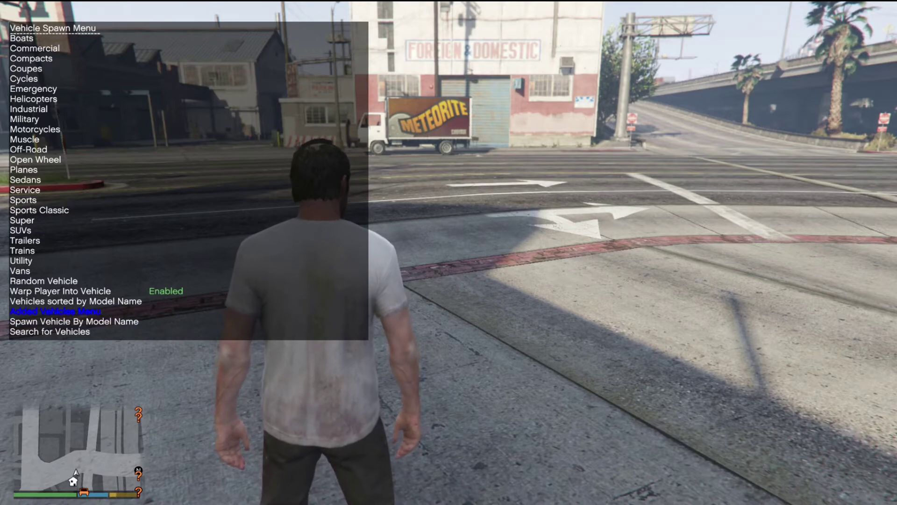
pyautogui.press('Return')
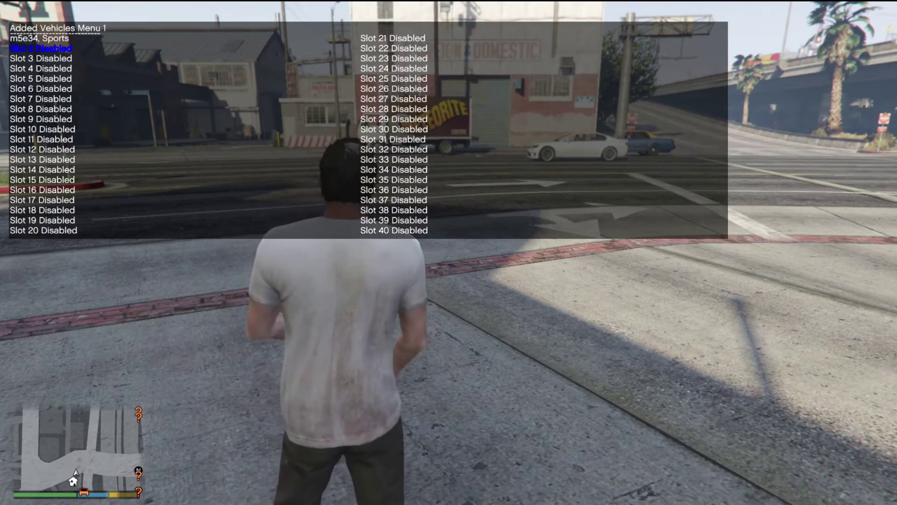
pyautogui.press('Down')
pyautogui.press('Up')
pyautogui.press('Up')
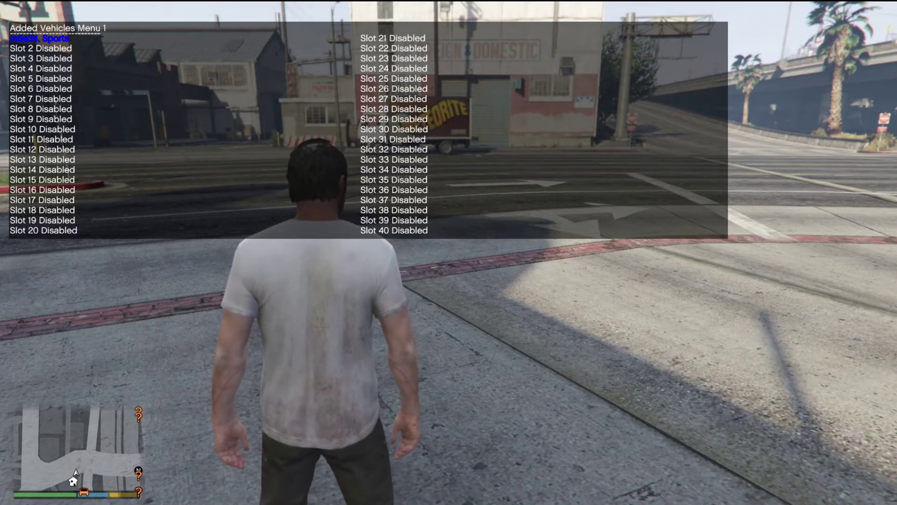
pyautogui.press('Return')
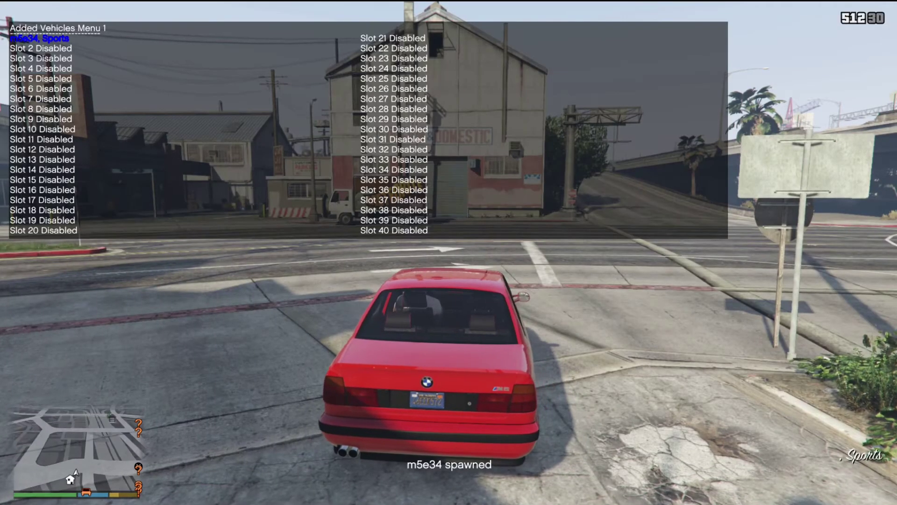
# Exit the trainer and drive the red m5e34 downtown, then bring up Menyoo Vehicle Options with F8.
pyautogui.press('BackSpace')
pyautogui.press('BackSpace')
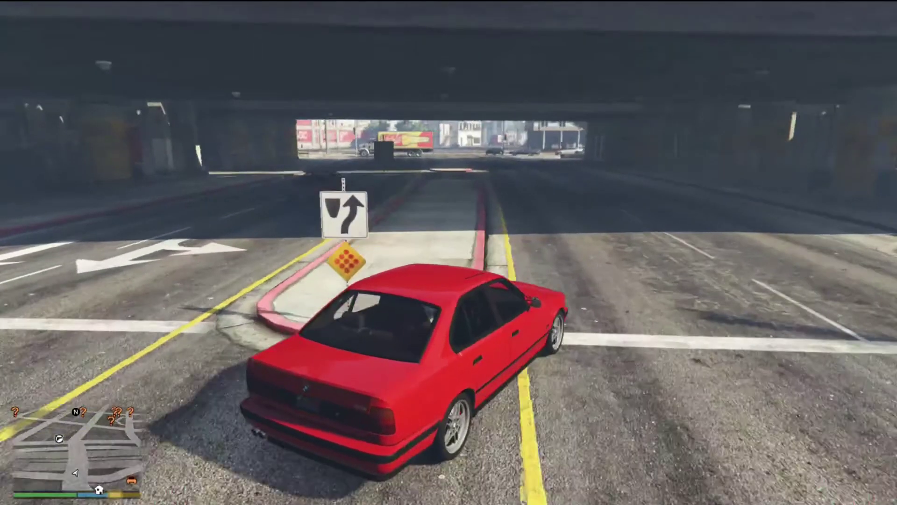
pyautogui.press('w')
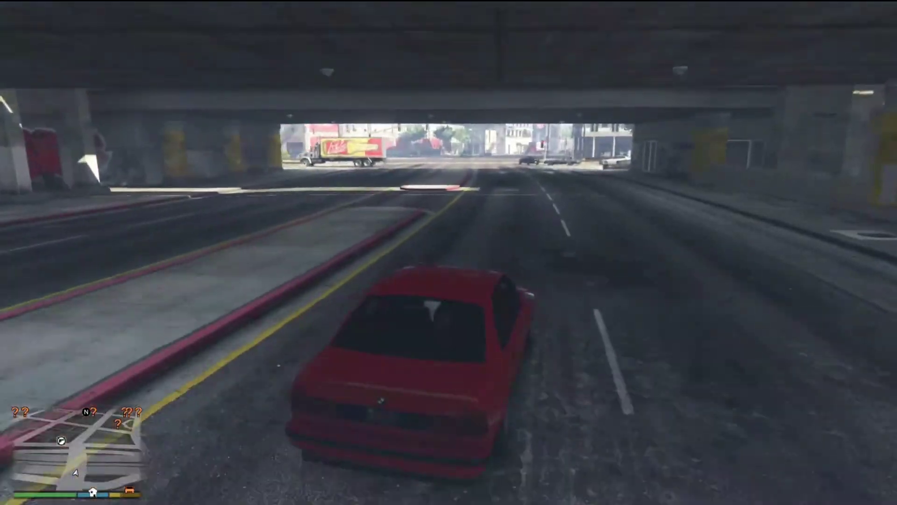
pyautogui.press('w')
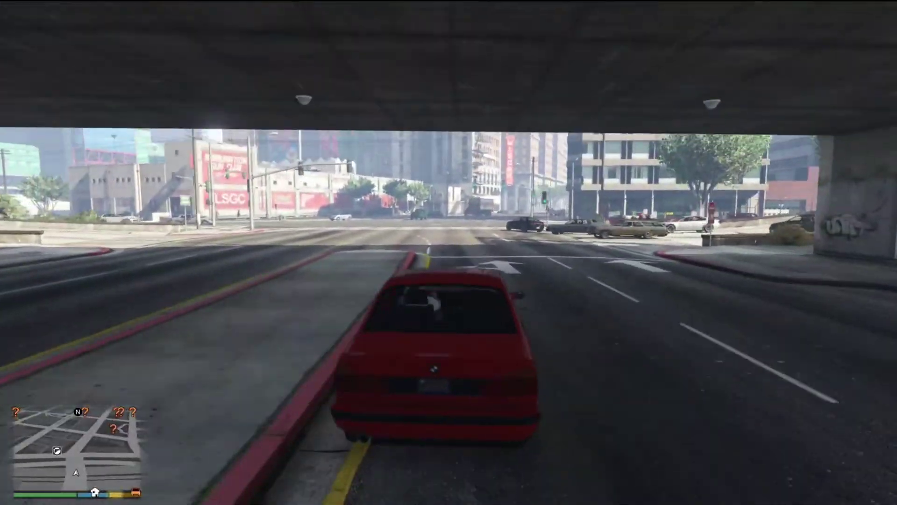
pyautogui.press('w')
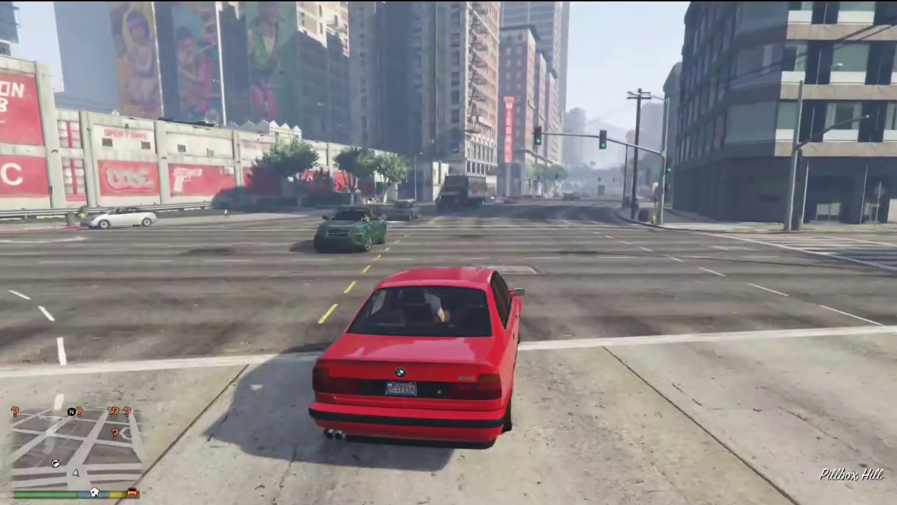
pyautogui.press('w')
pyautogui.press('d')
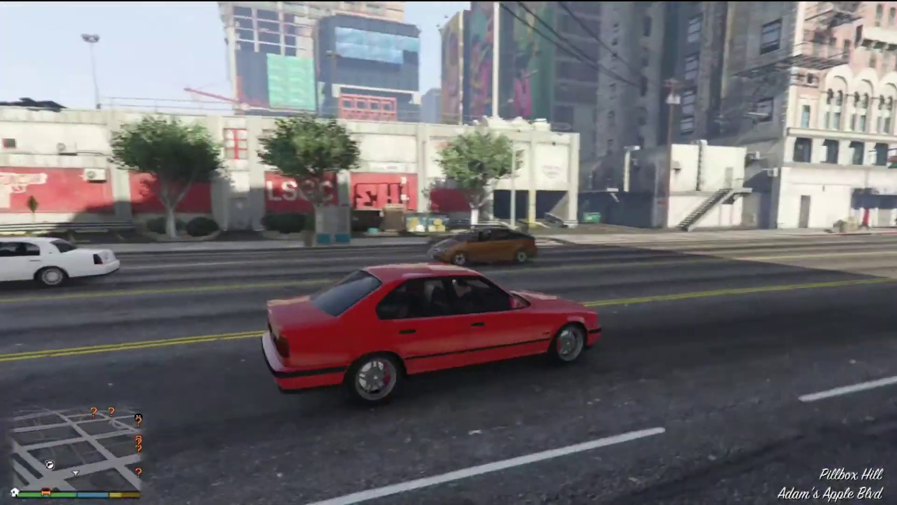
pyautogui.press('w')
pyautogui.press('a')
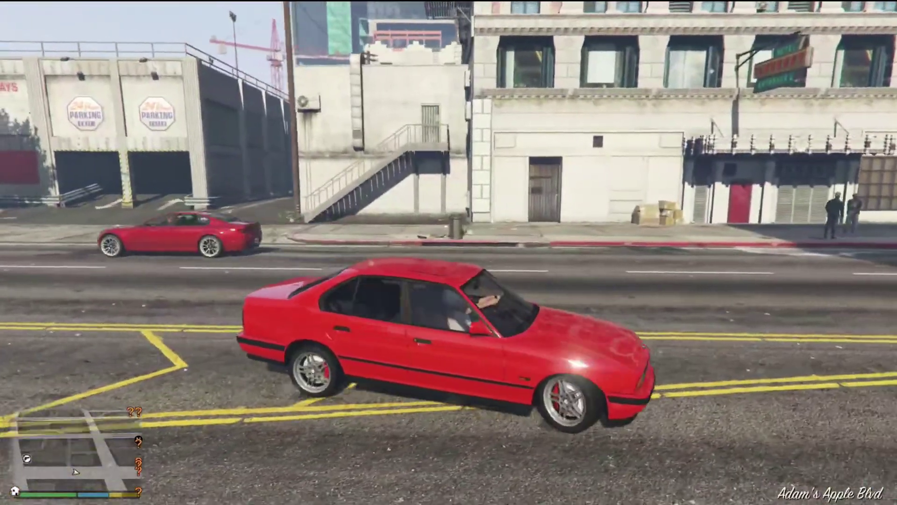
pyautogui.press('s')
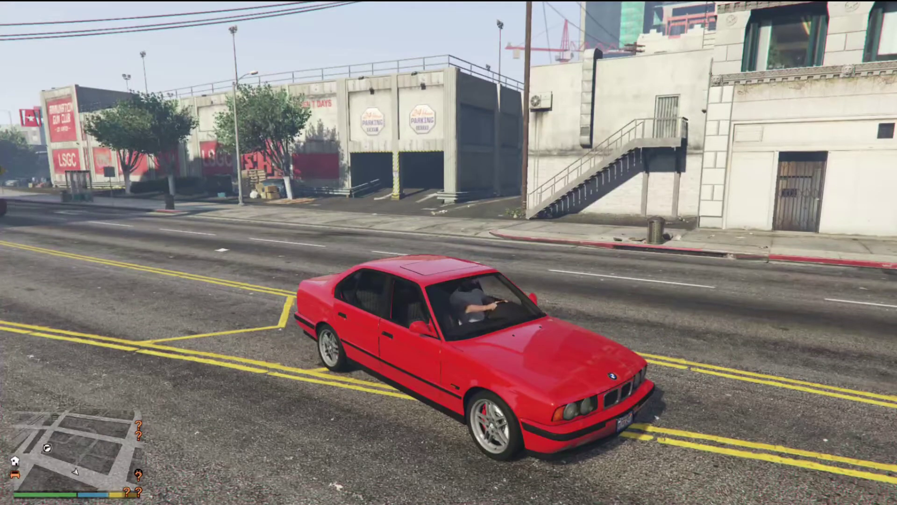
pyautogui.press('F8')
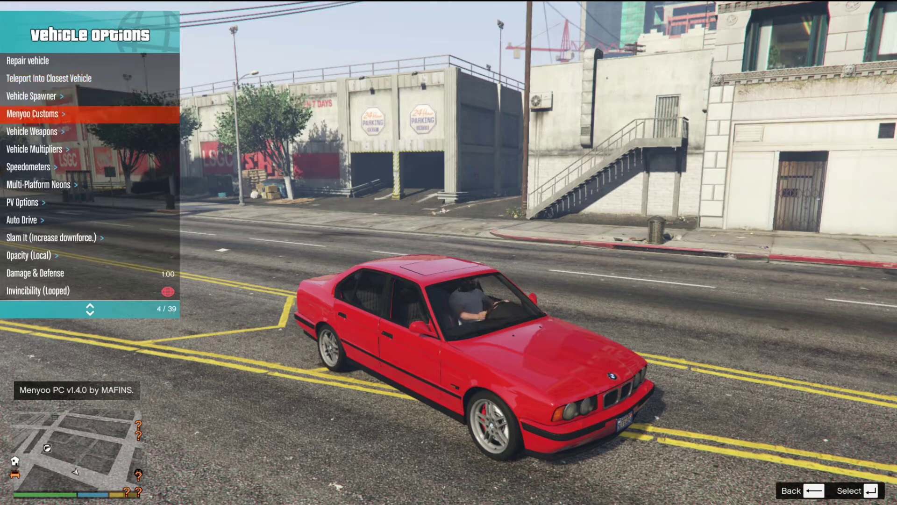
# Apply Menyoo Customs AUTO UPGRADE with Xenon Lights turned on.
pyautogui.press('Up')
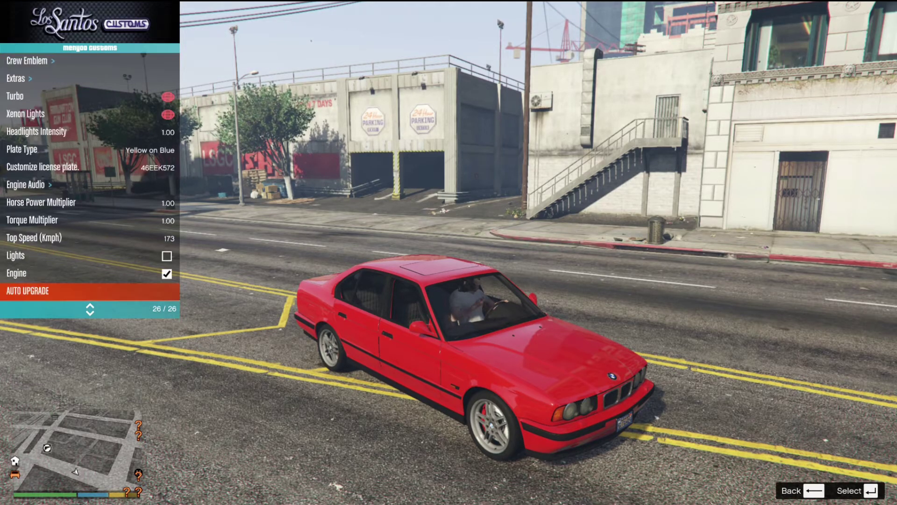
pyautogui.press('Up')
pyautogui.press('Up')
pyautogui.press('Up')
pyautogui.press('Up')
pyautogui.press('Up')
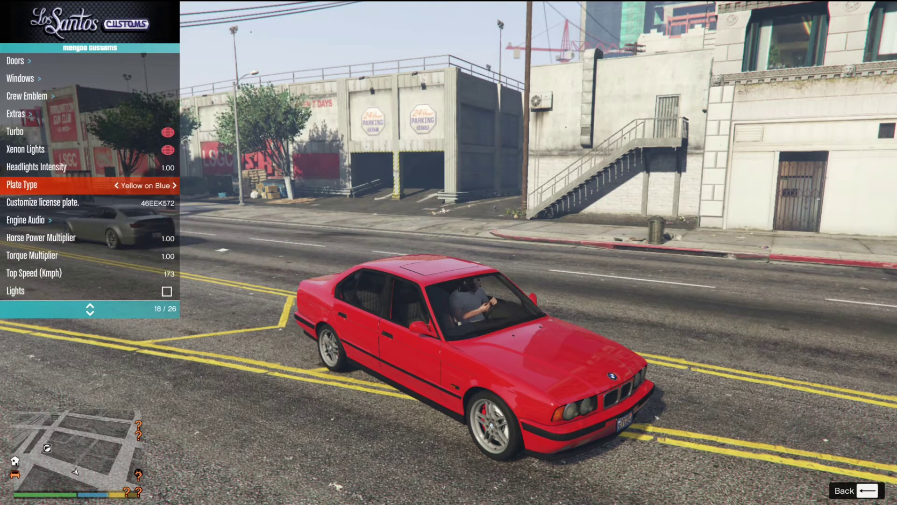
pyautogui.press('Return')
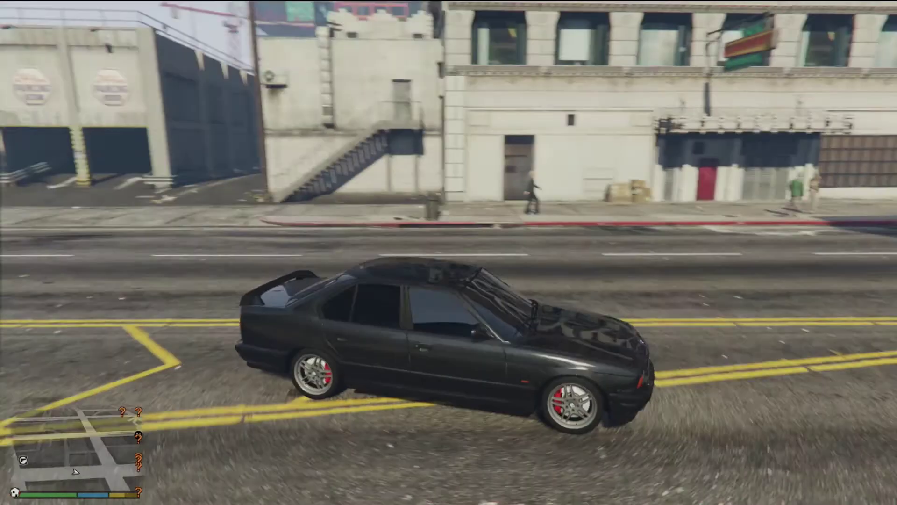
# Drive the black, spoilered m5e34 through Pillbox Hill, turning and drifting.
pyautogui.press('w')
pyautogui.press('a')
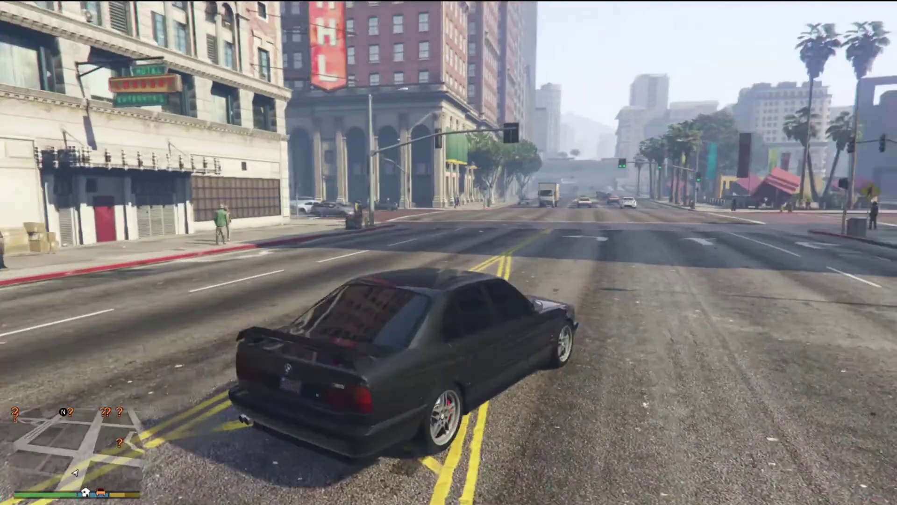
pyautogui.press('a')
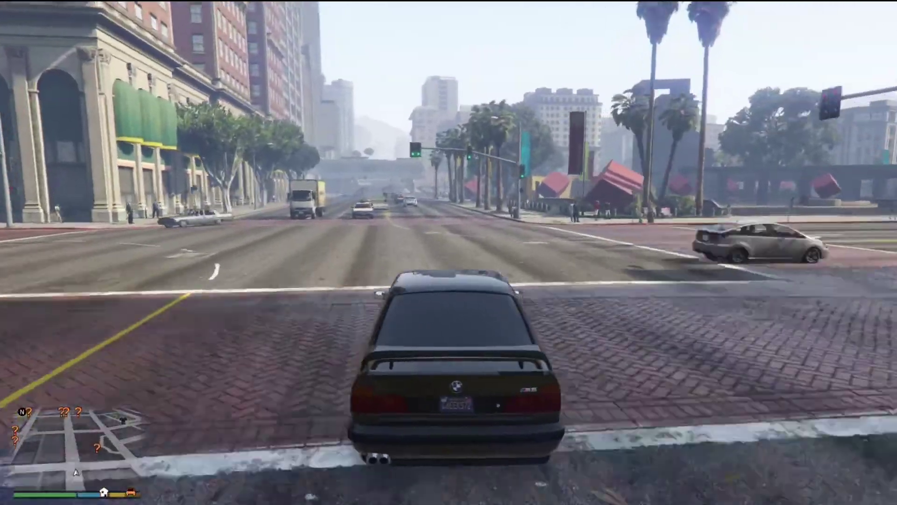
pyautogui.press('d')
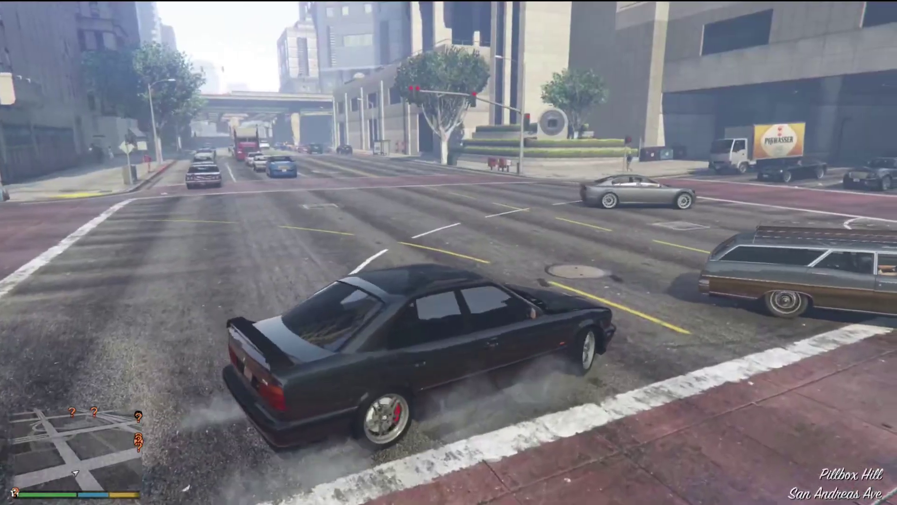
pyautogui.press('w')
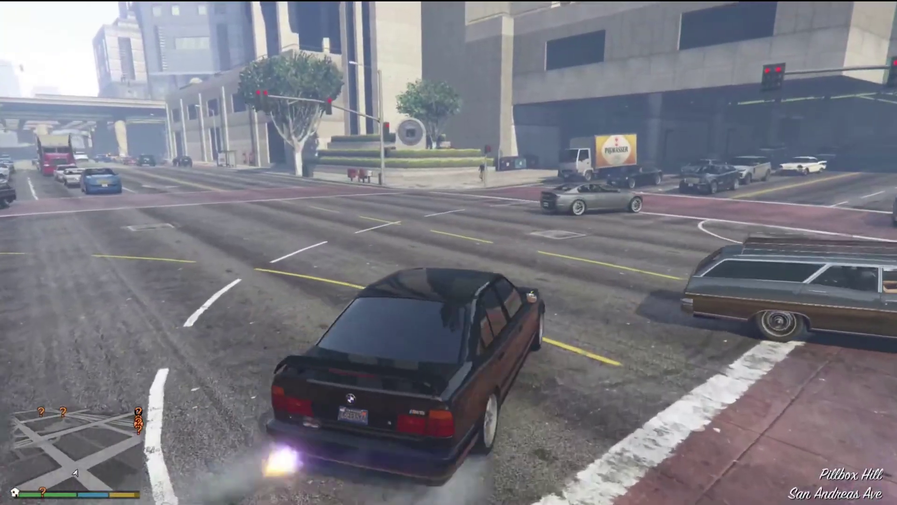